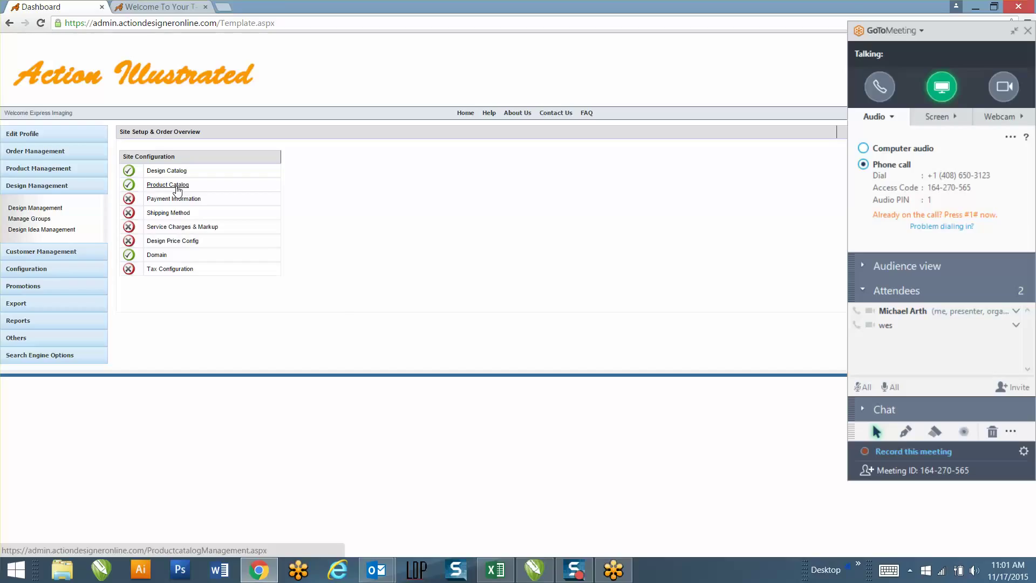
# Open the site configuration and enable the Pickup and Request To Quote options
pyautogui.click(33, 268)
pyautogui.click(30, 243)
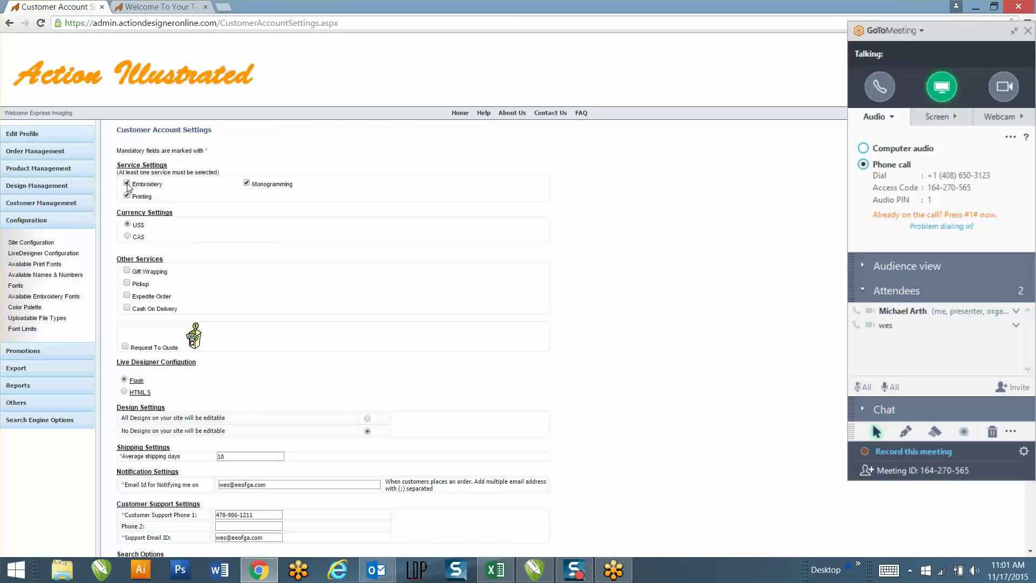
pyautogui.click(127, 283)
pyautogui.scroll(-2, 193, 301)
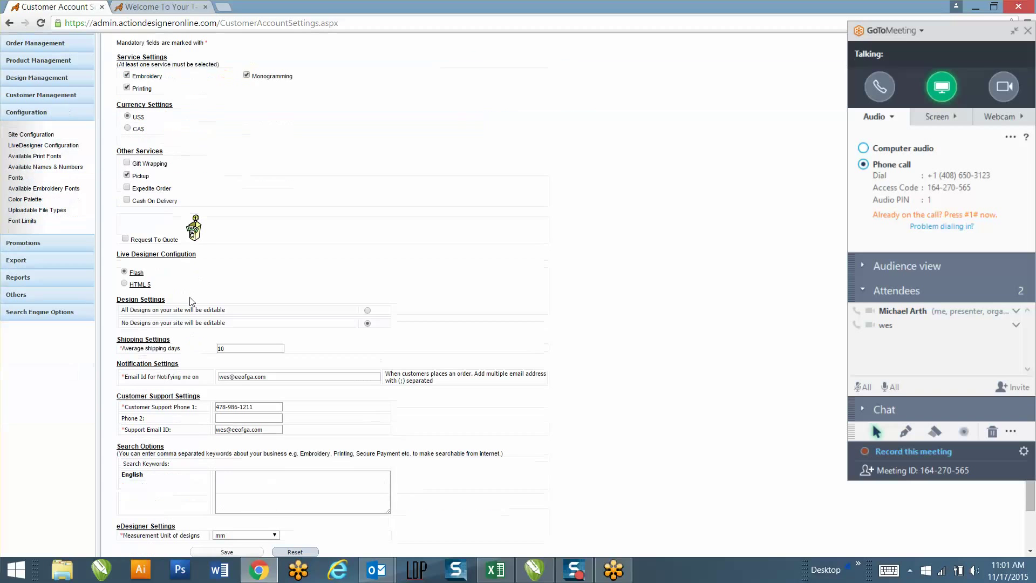
pyautogui.moveTo(181, 241); pyautogui.dragTo(131, 241)
pyautogui.click(125, 238)
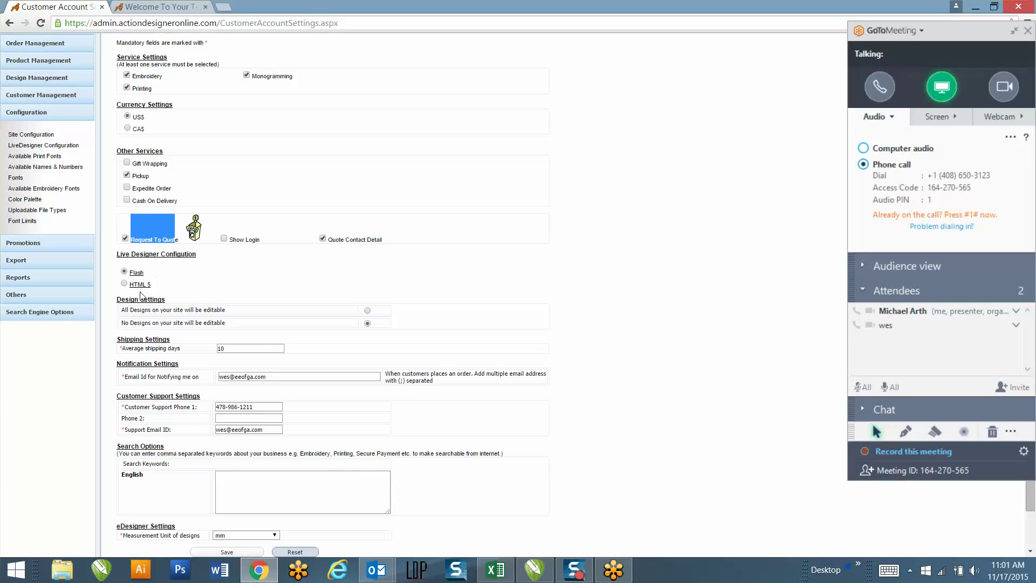
# Switch the Live Designer configuration to HTML 5 and choose the Black theme
pyautogui.click(124, 284)
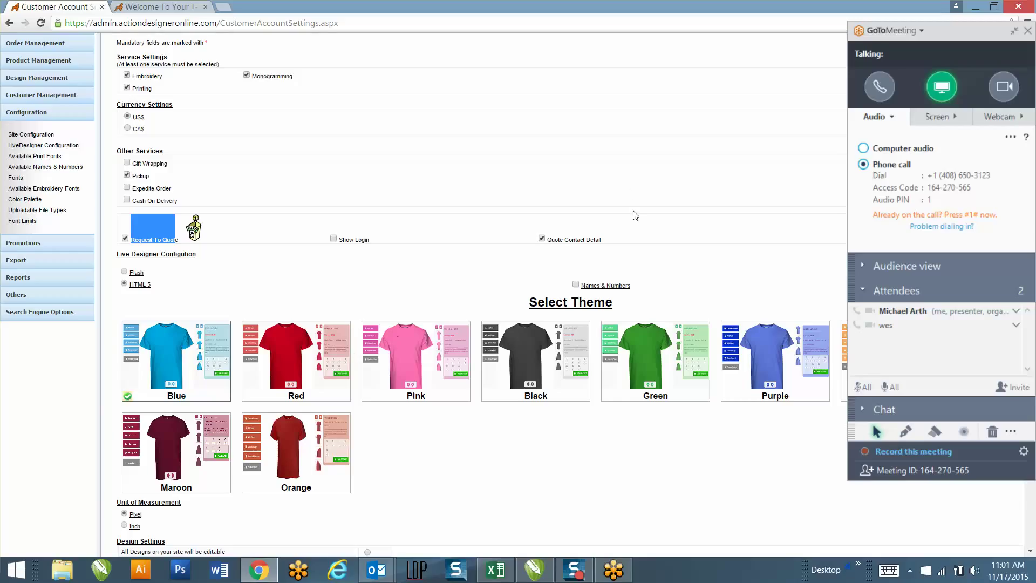
pyautogui.click(556, 356)
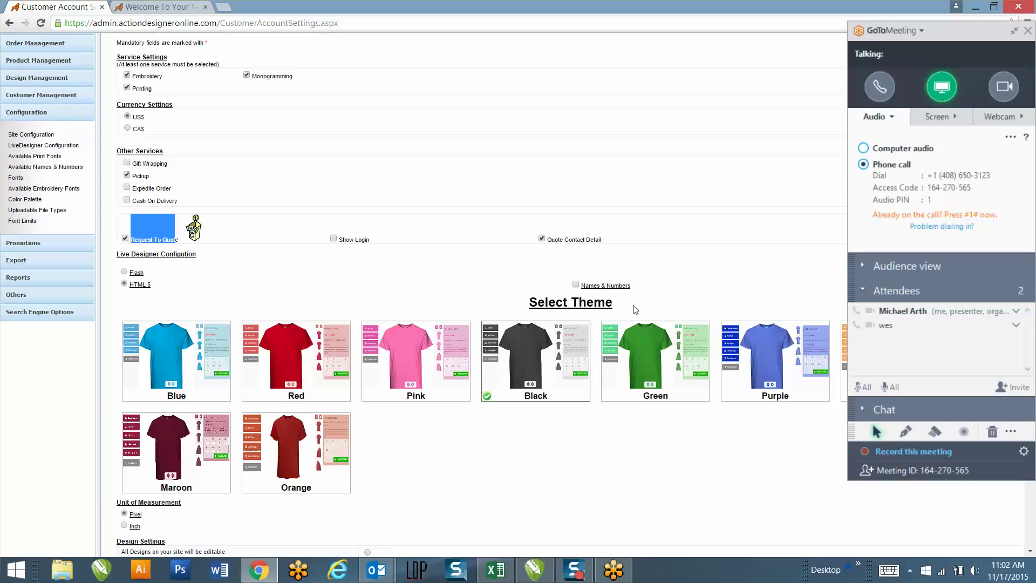
pyautogui.moveTo(640, 289); pyautogui.dragTo(582, 290)
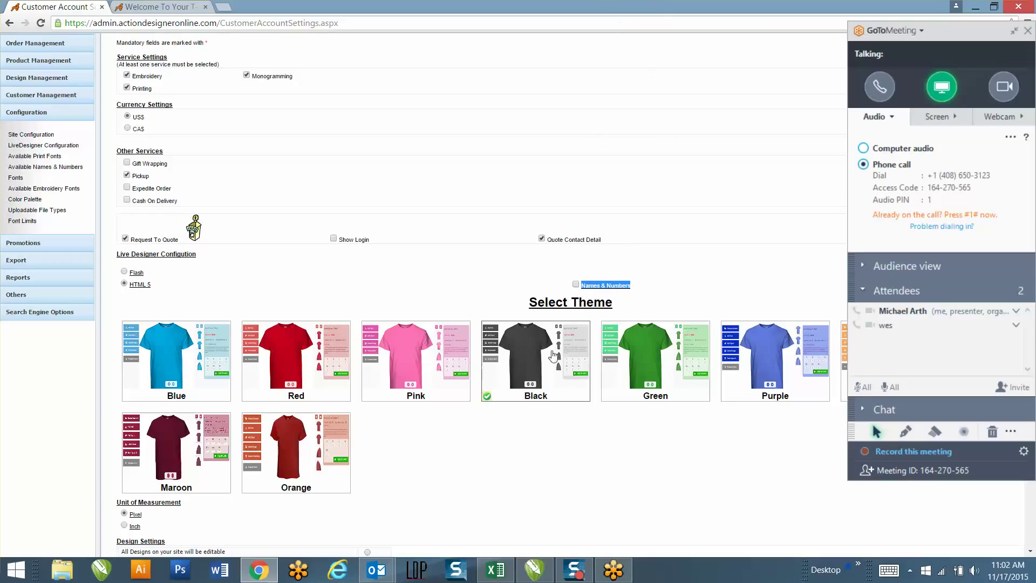
# Enable Names & Numbers and save the name and number prices in the Team Apparel price configuration
pyautogui.click(555, 287)
pyautogui.click(575, 284)
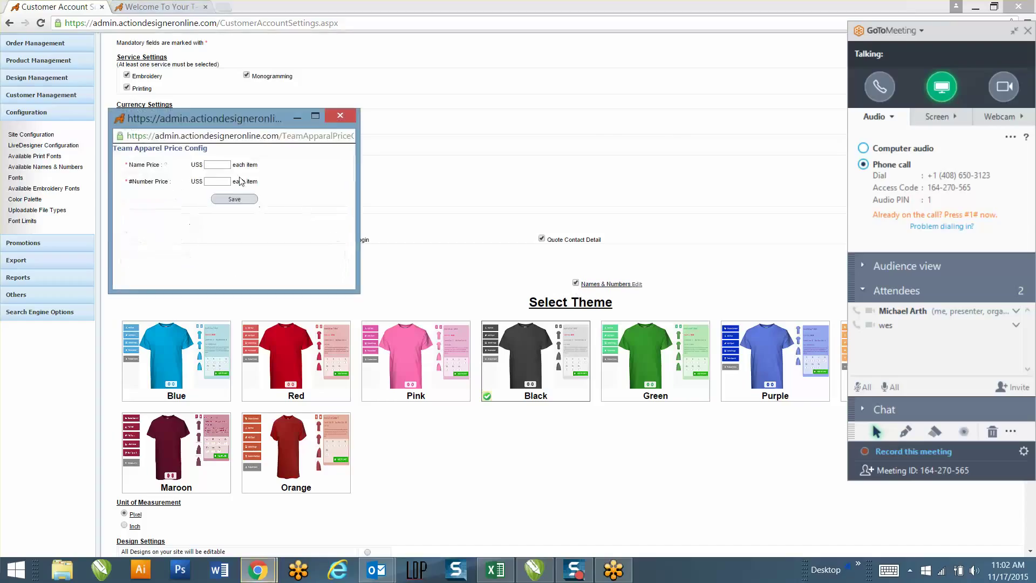
pyautogui.click(218, 165)
pyautogui.click(222, 177)
pyautogui.click(224, 180)
pyautogui.click(213, 218)
pyautogui.click(234, 199)
# Allow all designs on the site to be edited, choosing the All the Designs will be Editable option
pyautogui.scroll(-5, 332, 218)
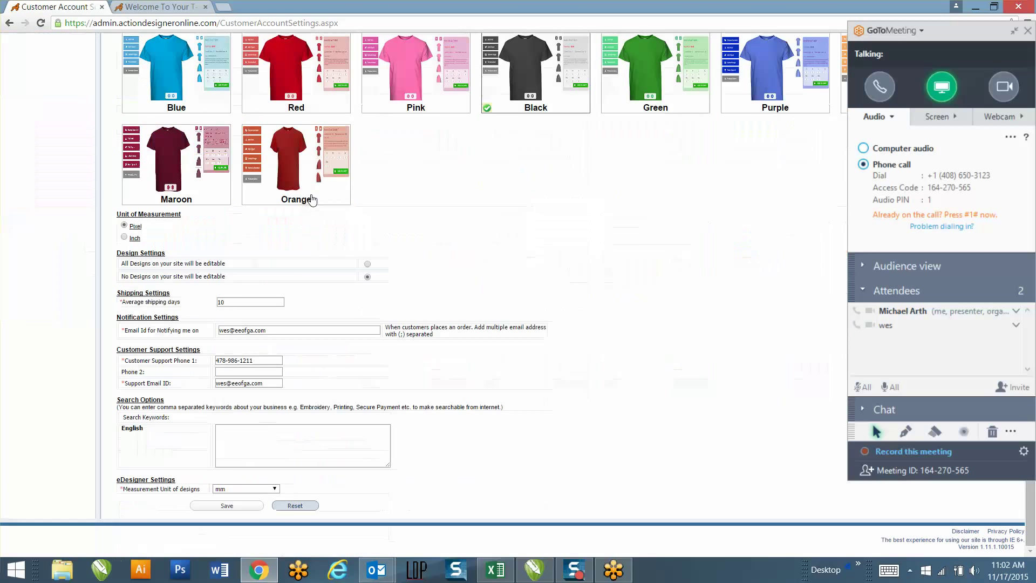
pyautogui.click(361, 271)
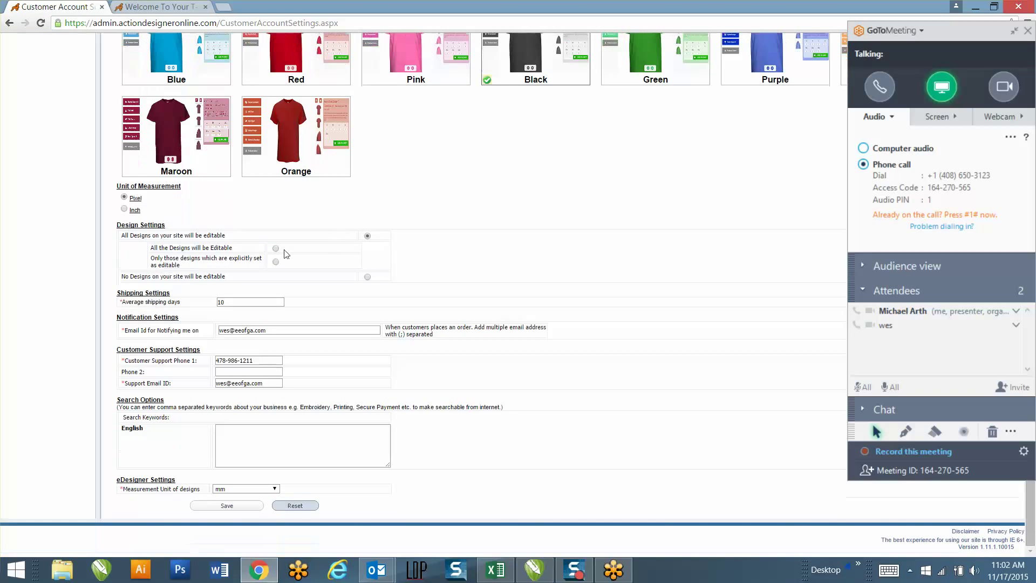
pyautogui.click(273, 250)
# Replace the mailbox name in the order notification email and copy the updated address into the support email field
pyautogui.moveTo(284, 329); pyautogui.dragTo(204, 324)
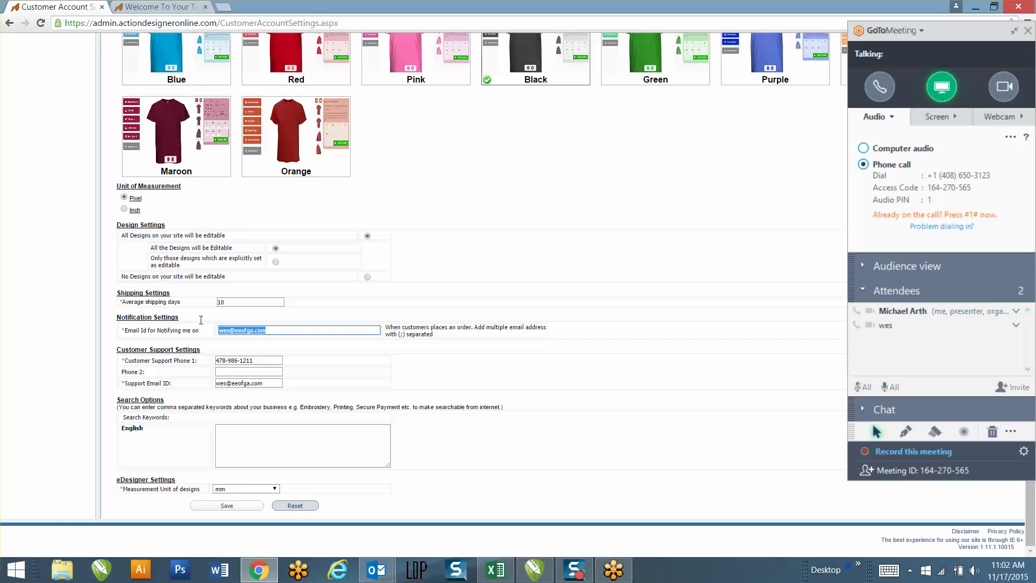
pyautogui.click(258, 344)
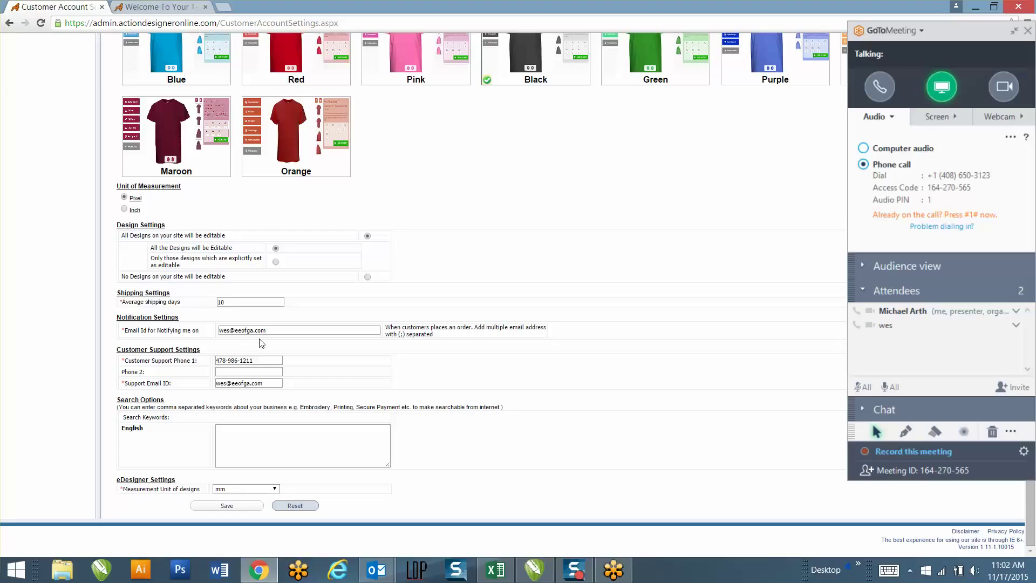
pyautogui.moveTo(265, 330); pyautogui.dragTo(105, 290)
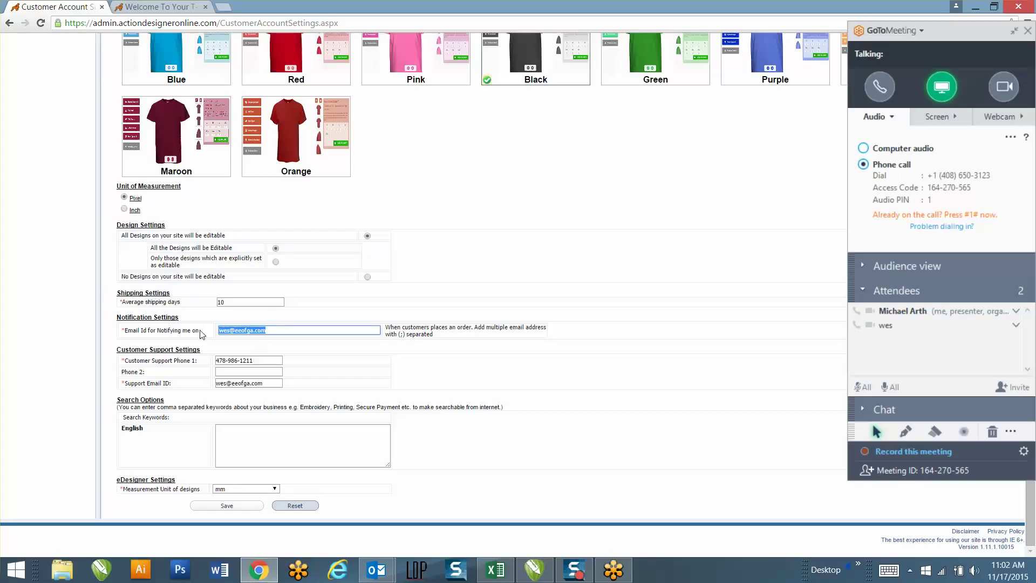
pyautogui.click(226, 334)
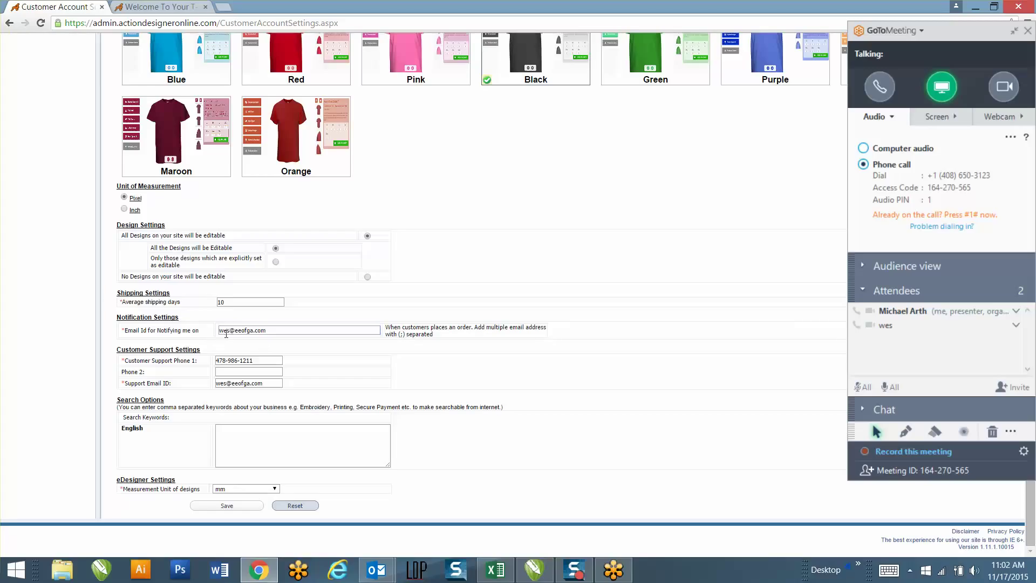
pyautogui.moveTo(229, 332); pyautogui.dragTo(196, 325)
pyautogui.press('BackSpace')
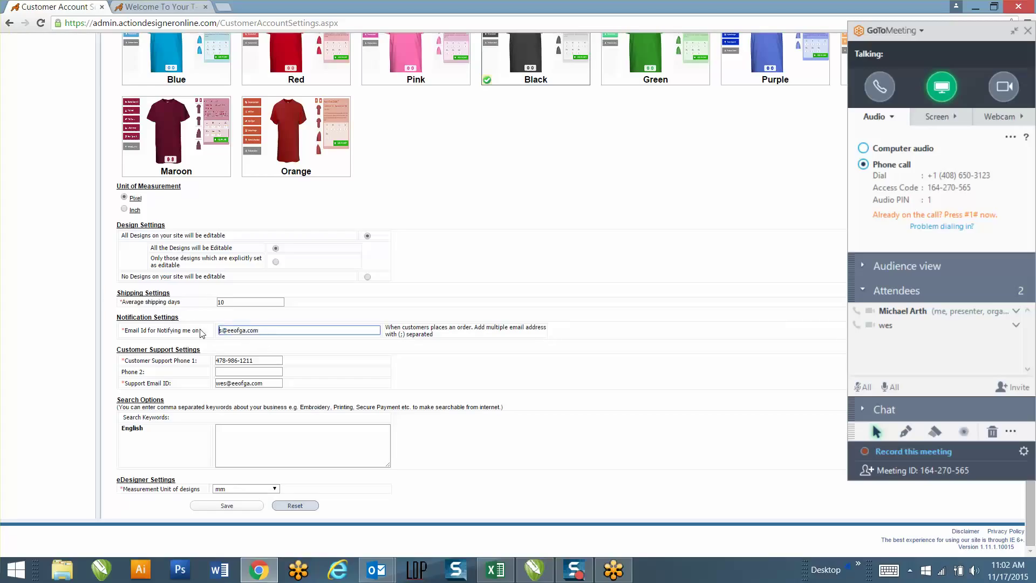
pyautogui.write('sale')
pyautogui.moveTo(279, 331); pyautogui.dragTo(102, 313)
pyautogui.hotkey('ctrl', 'c')
pyautogui.moveTo(280, 383); pyautogui.dragTo(81, 346)
pyautogui.hotkey('ctrl', 'v')
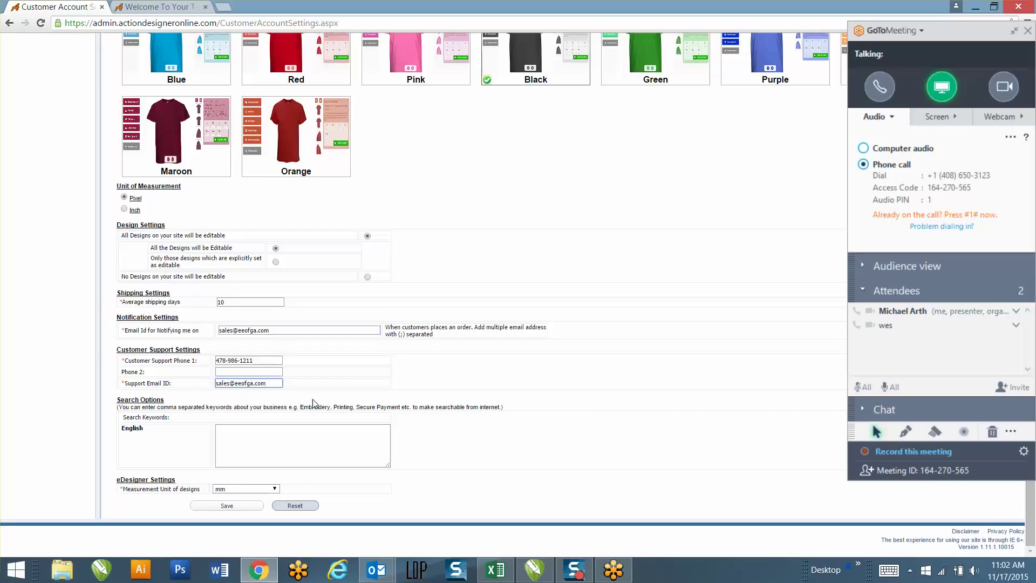
pyautogui.moveTo(258, 362); pyautogui.dragTo(198, 349)
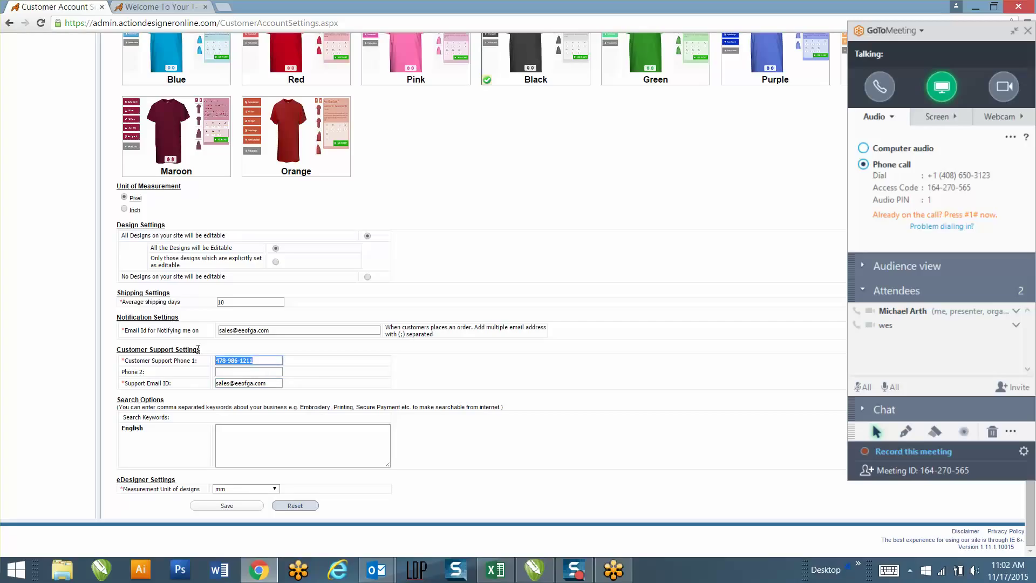
pyautogui.click(267, 369)
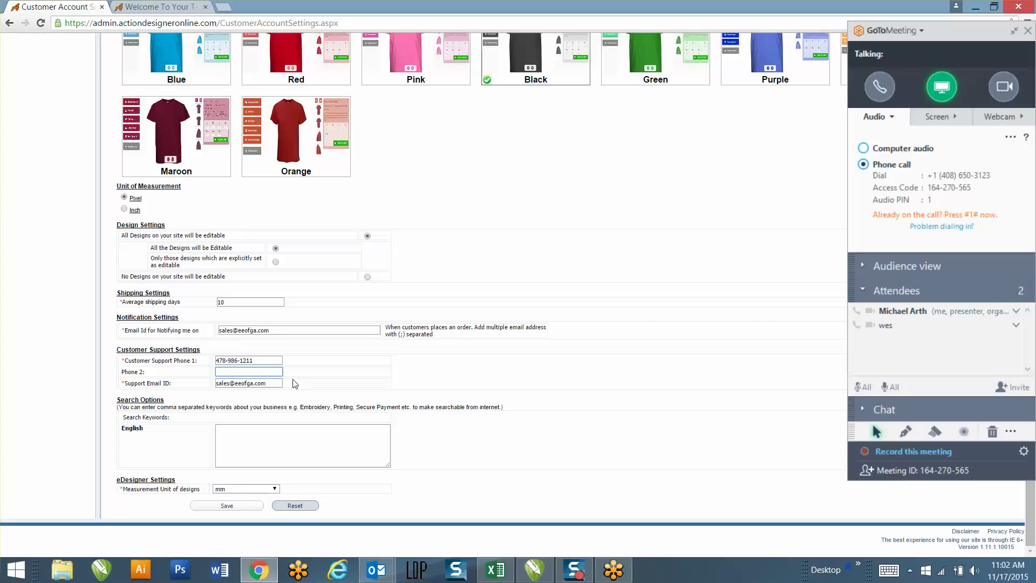
# Change the notification email's domain, copy the address into the support email field, and save the account settings
pyautogui.click(256, 331)
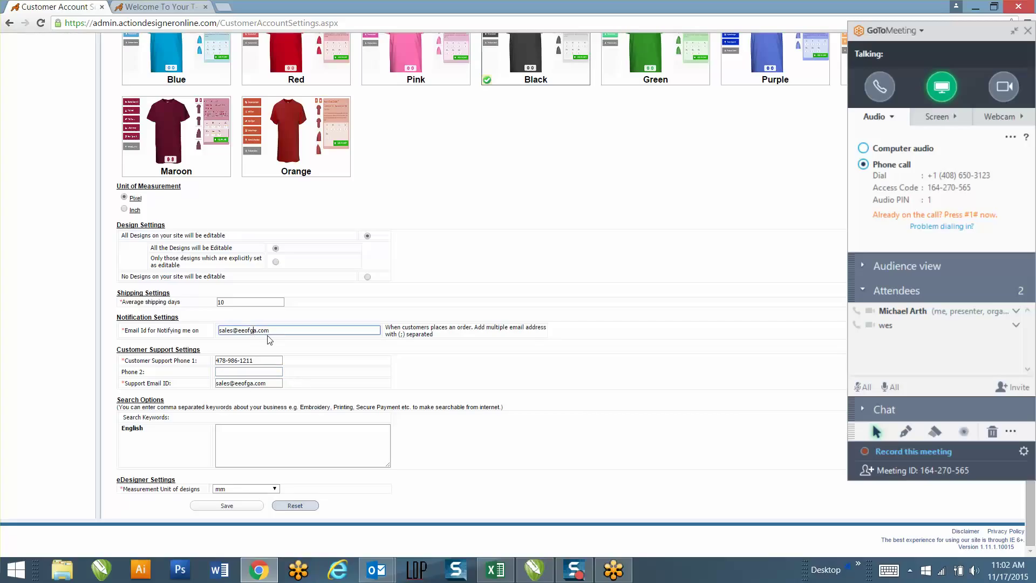
pyautogui.press('BackSpace')
pyautogui.press('BackSpace')
pyautogui.press('BackSpace')
pyautogui.press('BackSpace')
pyautogui.press('BackSpace')
pyautogui.press('BackSpace')
pyautogui.write('printga')
pyautogui.hotkey('ctrl', 'a')
pyautogui.hotkey('ctrl', 'c')
pyautogui.click(253, 383)
pyautogui.hotkey('ctrl', 'a')
pyautogui.hotkey('ctrl', 'v')
pyautogui.click(247, 506)
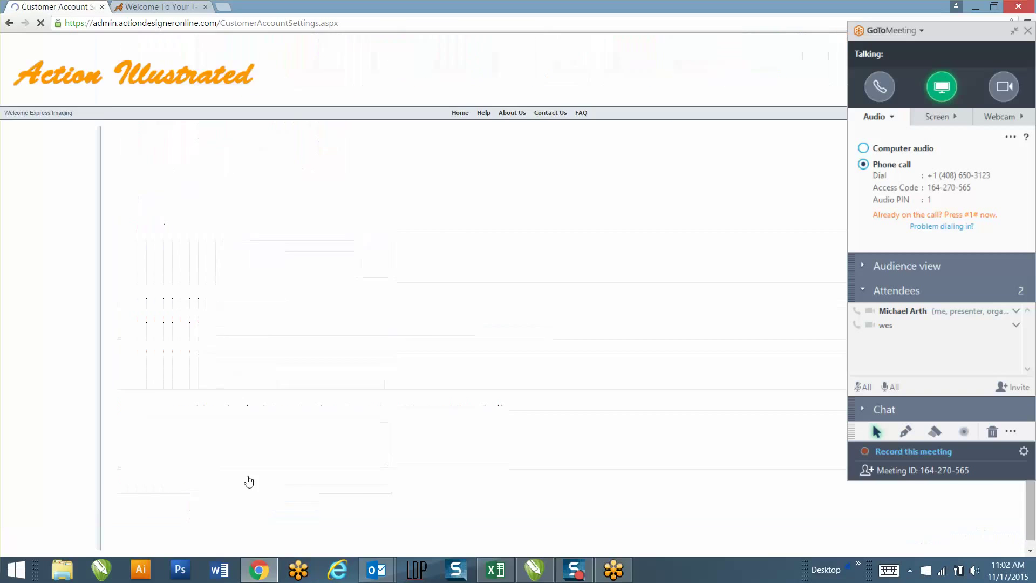
pyautogui.click(260, 360)
pyautogui.hotkey('ctrl', 'a')
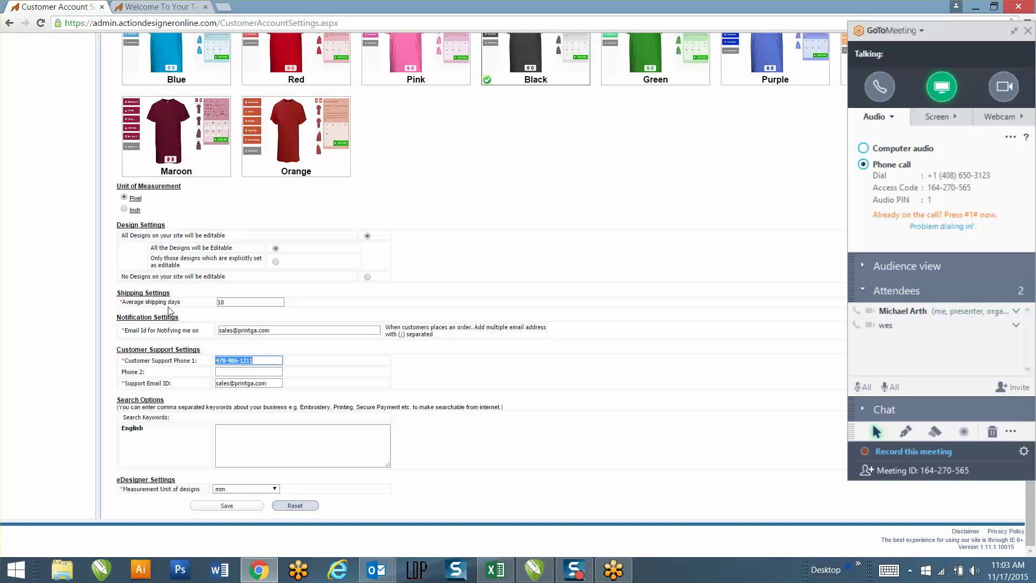
# Open the LiveDesigner configuration, enter the value 2 in its settings, and save the configuration
pyautogui.scroll(10, 169, 312)
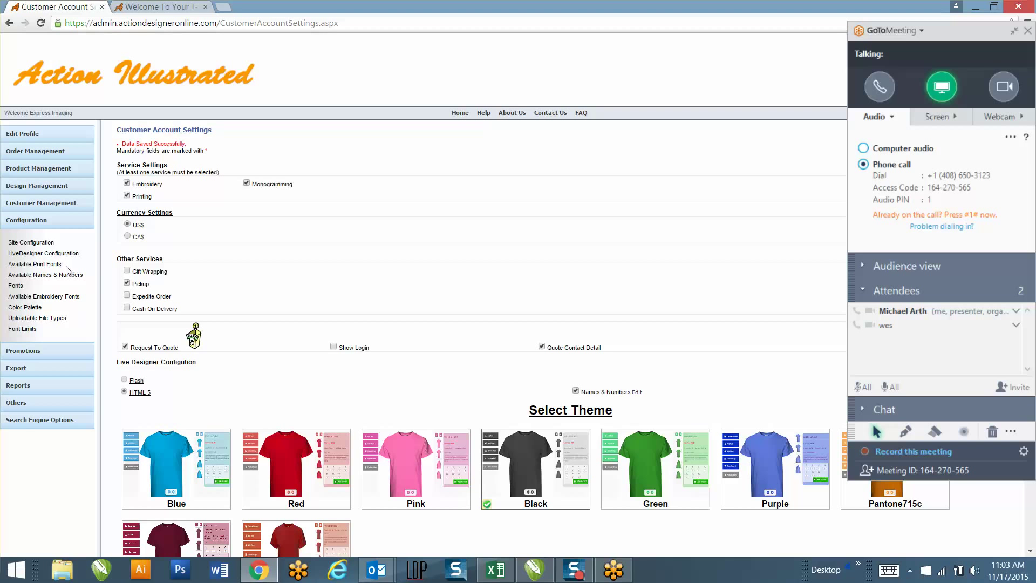
pyautogui.click(47, 248)
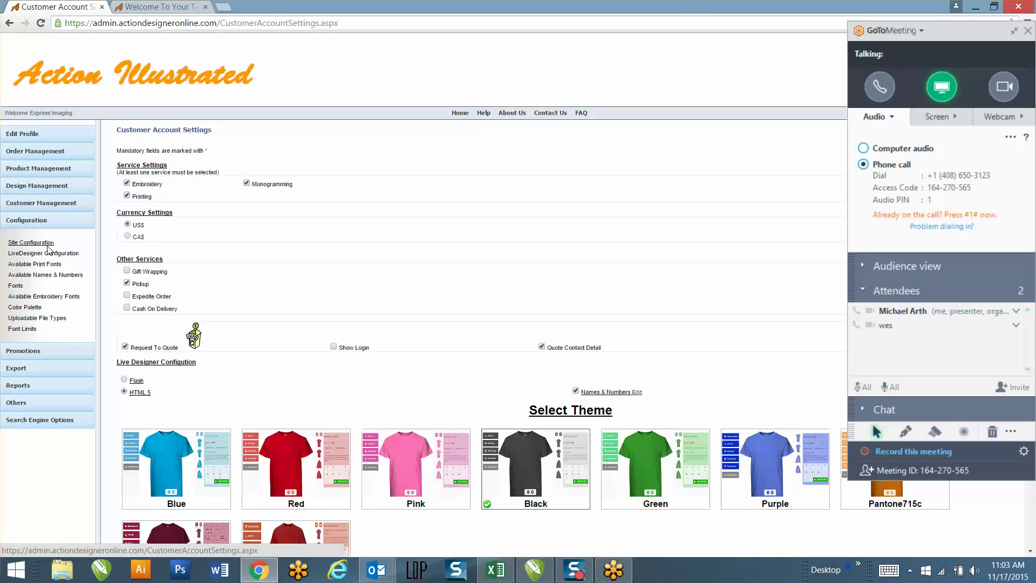
pyautogui.click(54, 253)
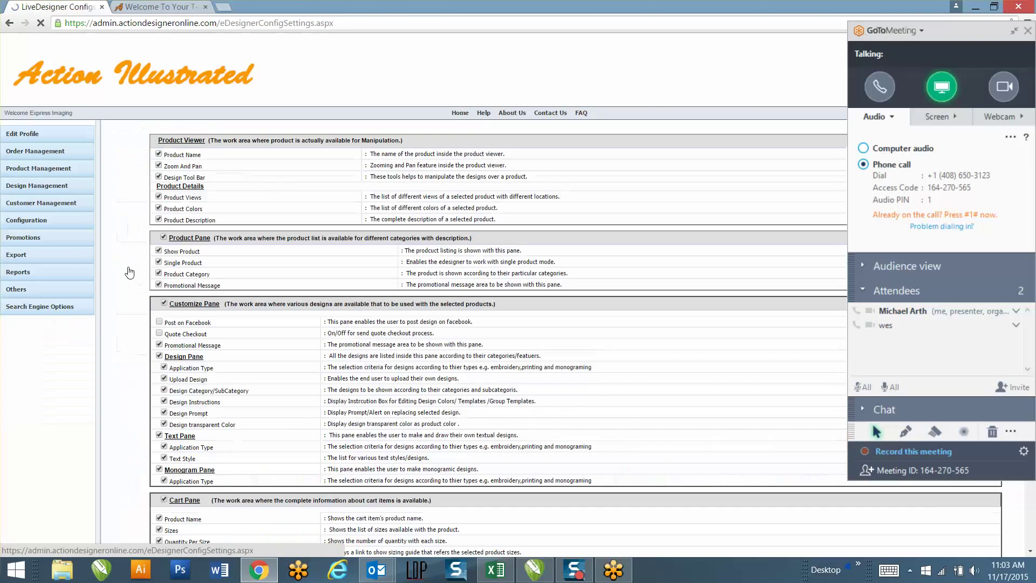
pyautogui.click(348, 288)
pyautogui.write('2')
pyautogui.click(580, 494)
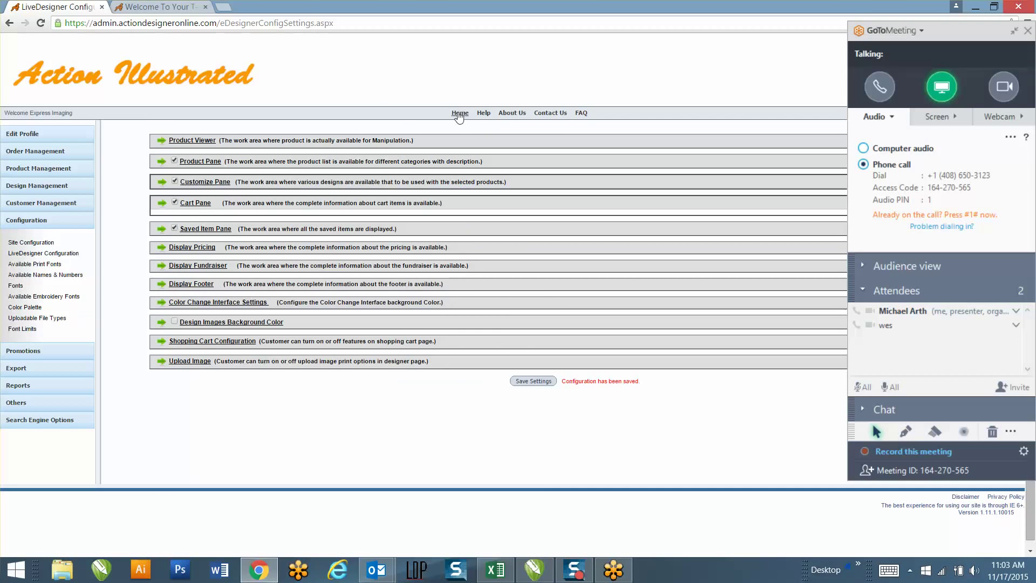
# In the Printing design price configuration, set the maximum colors to 4, show allowed and total colors in the designer, and save
pyautogui.click(460, 114)
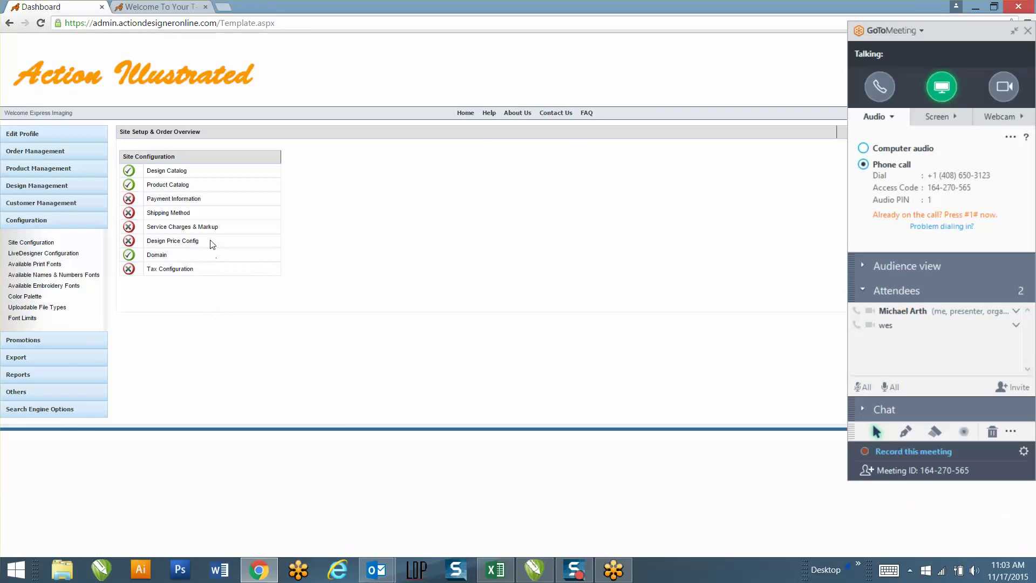
pyautogui.click(174, 242)
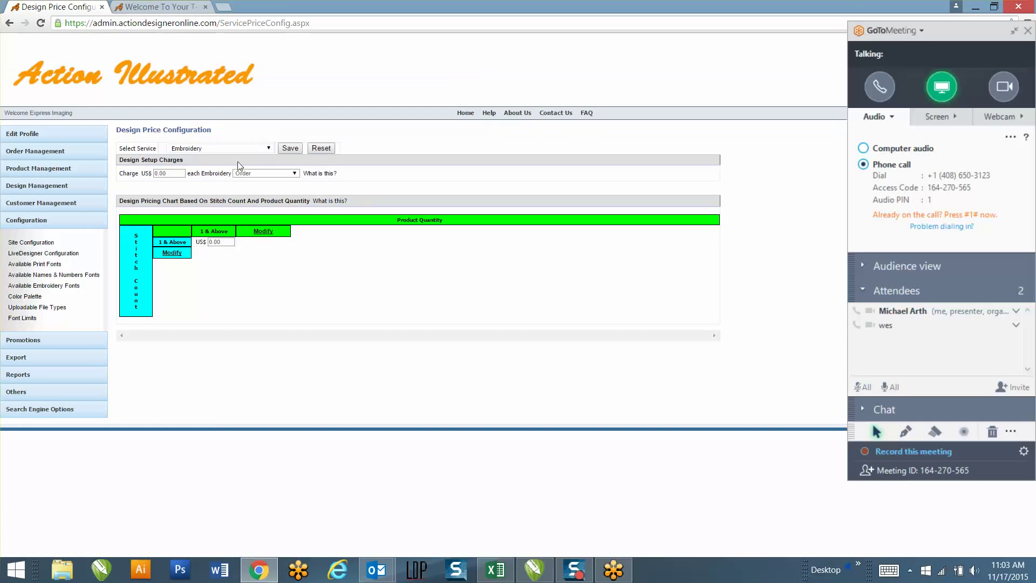
pyautogui.click(232, 148)
pyautogui.click(214, 161)
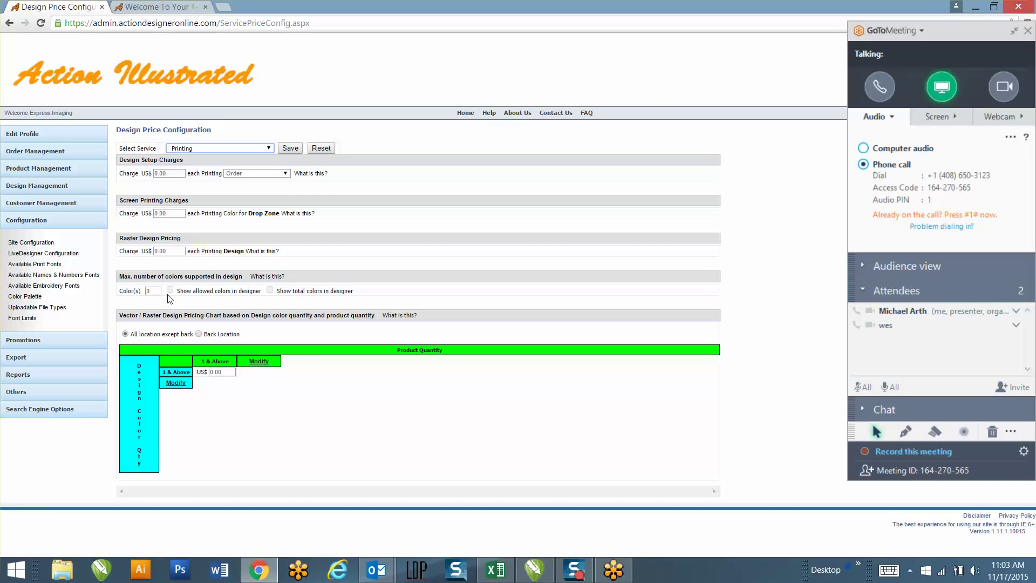
pyautogui.click(154, 291)
pyautogui.write('4')
pyautogui.click(170, 290)
pyautogui.click(269, 290)
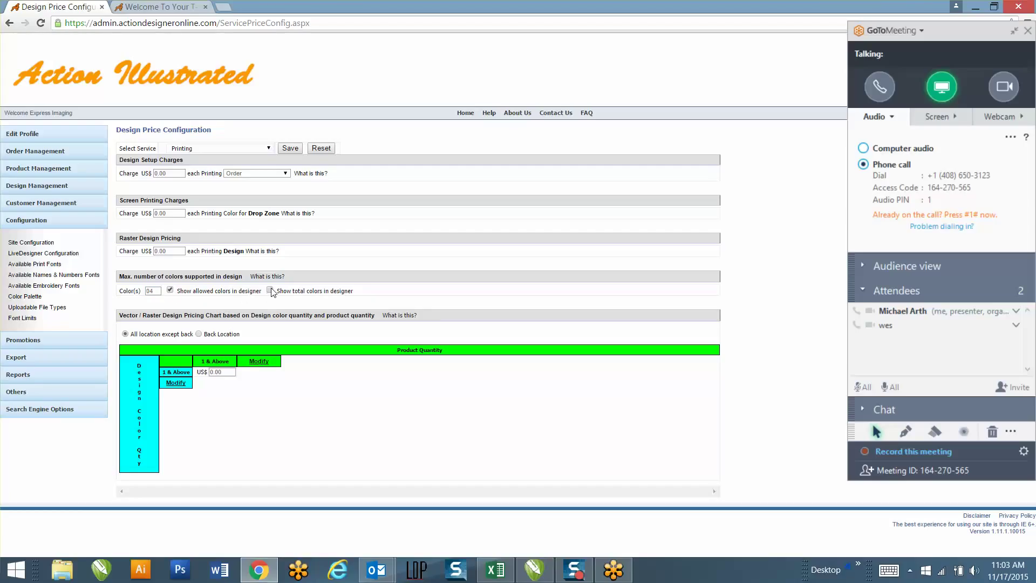
pyautogui.click(280, 149)
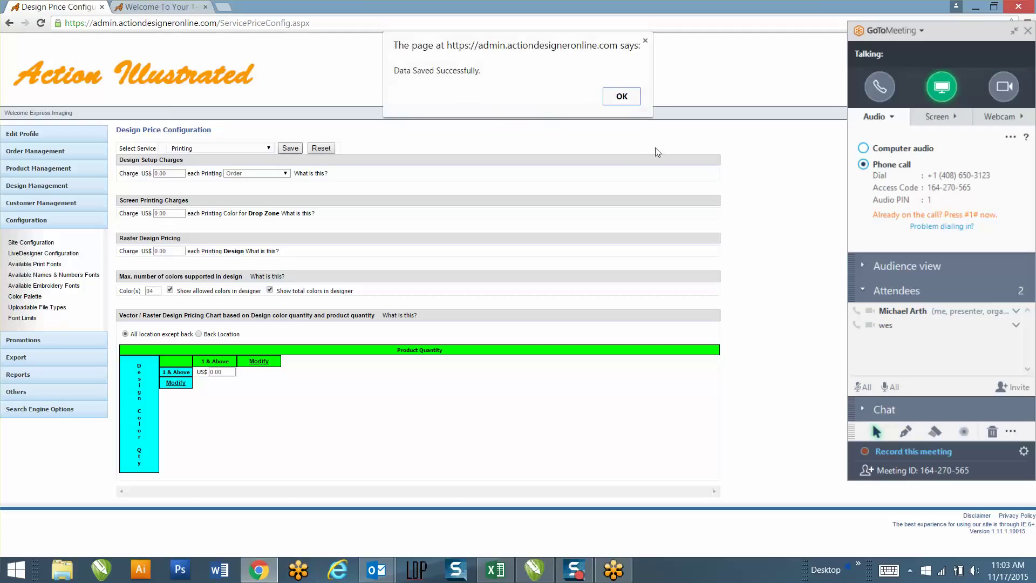
pyautogui.click(621, 97)
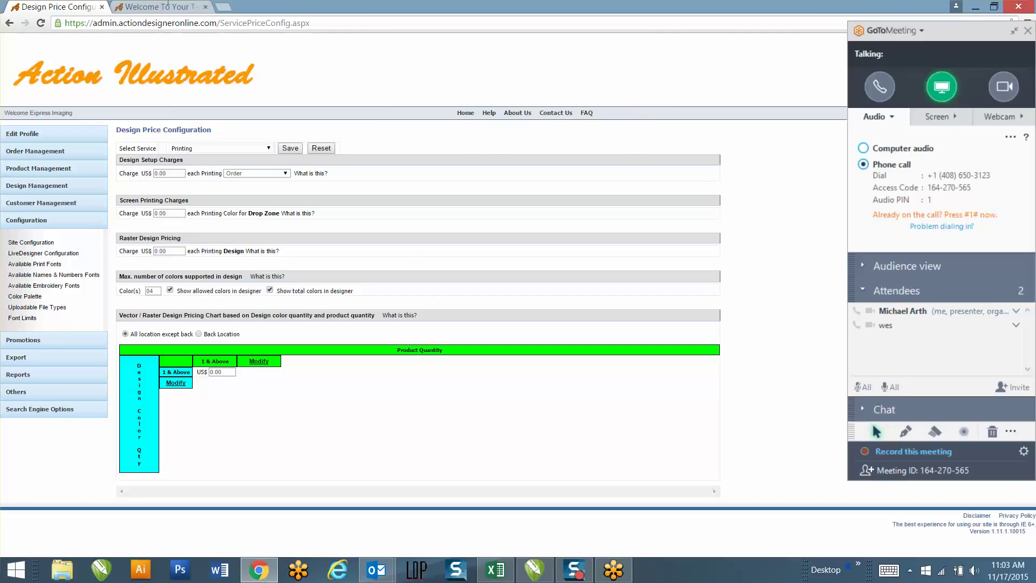
# In the product catalog's type assignment, keep only the Products type selected and save the assignment
pyautogui.click(465, 113)
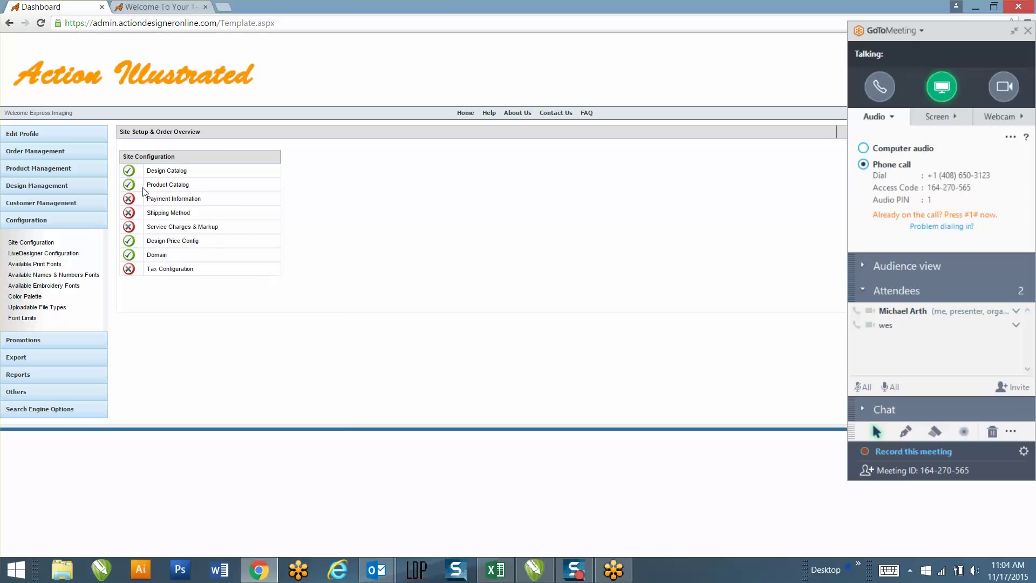
pyautogui.moveTo(191, 187); pyautogui.dragTo(146, 188)
pyautogui.click(161, 185)
pyautogui.click(305, 254)
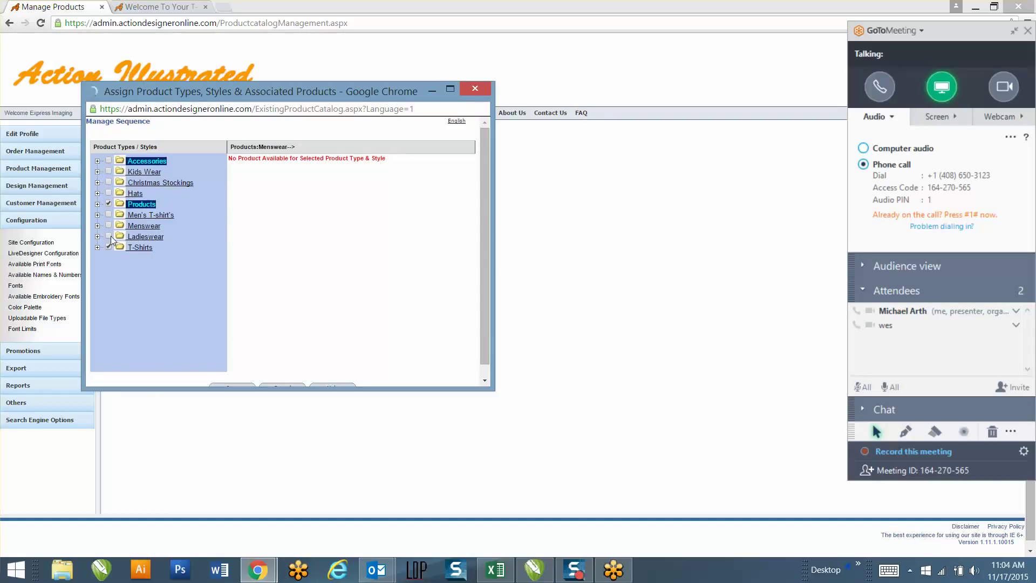
pyautogui.scroll(-1, 162, 251)
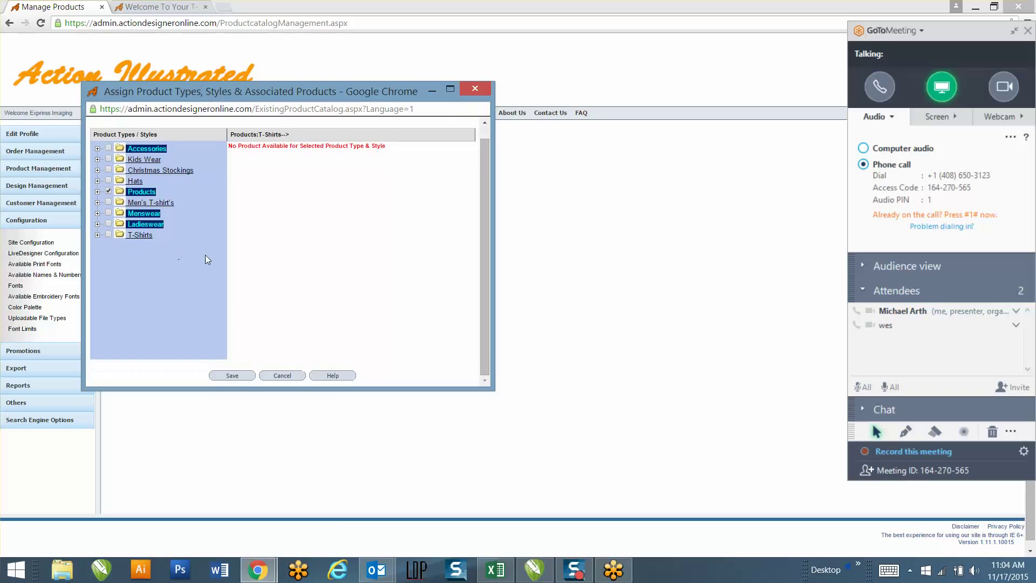
pyautogui.click(235, 373)
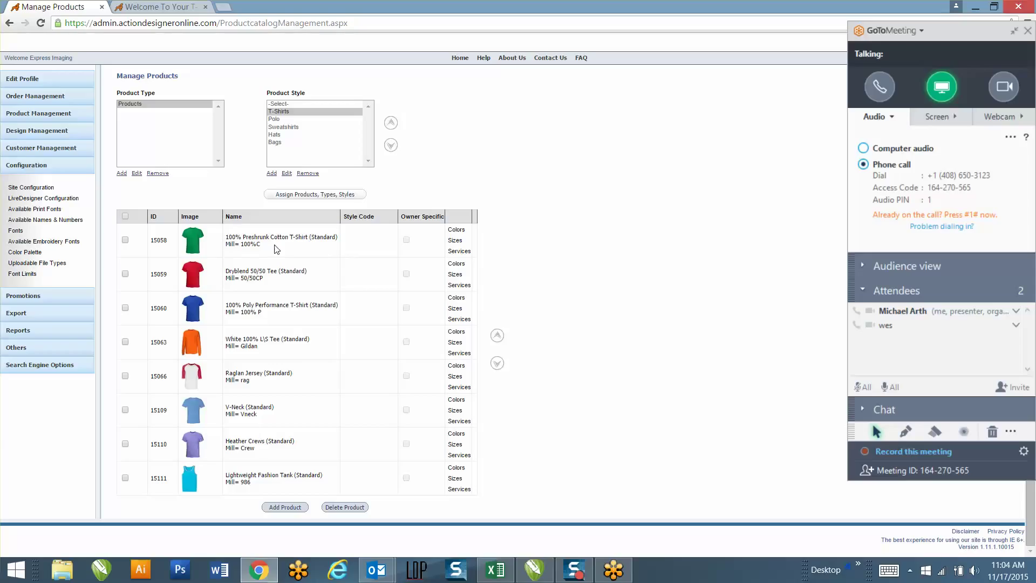
pyautogui.moveTo(277, 250); pyautogui.dragTo(227, 233)
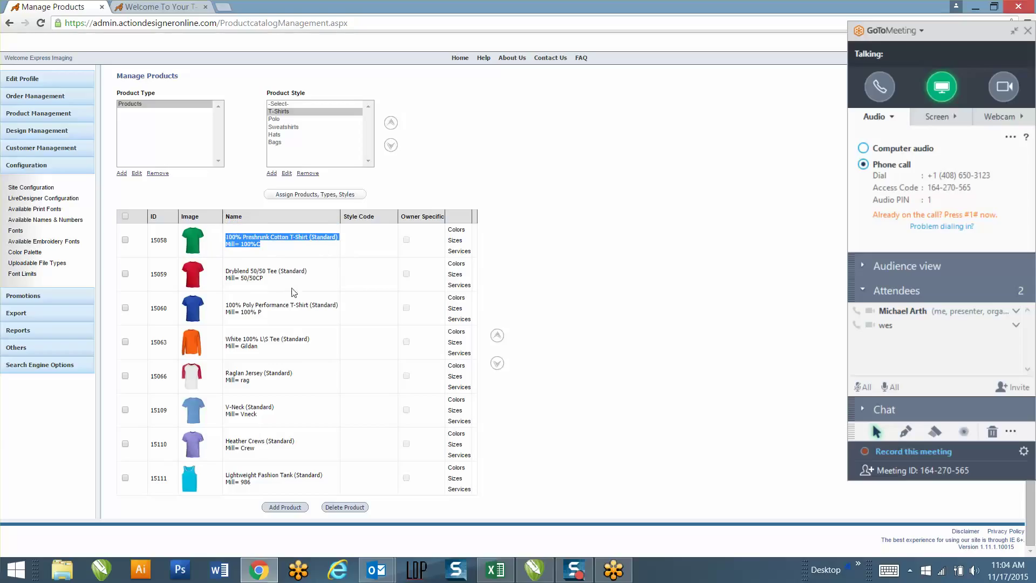
# Review the T-Shirts product list and the site configuration checklist on the dashboard
pyautogui.moveTo(276, 283); pyautogui.dragTo(225, 270)
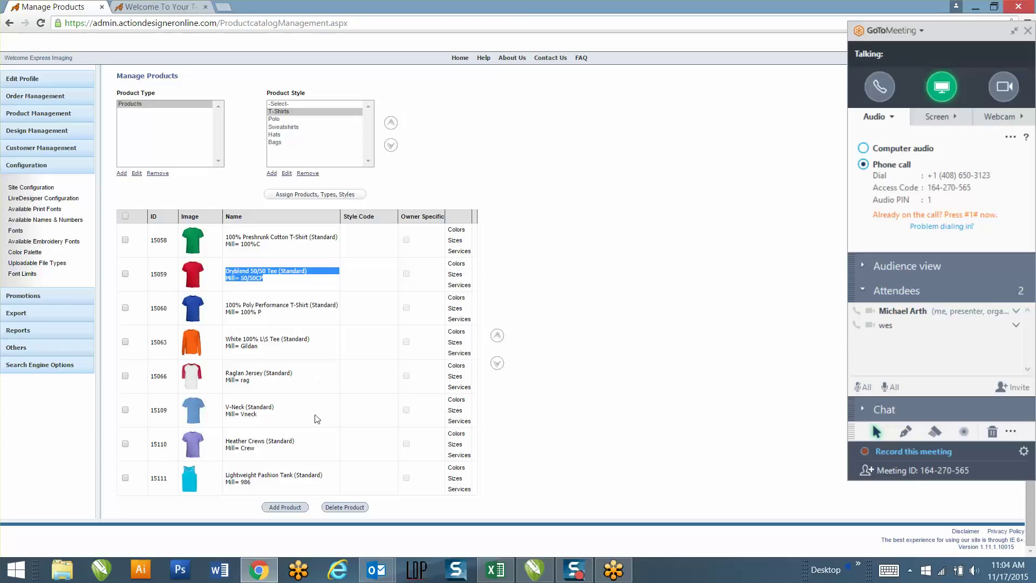
pyautogui.click(460, 58)
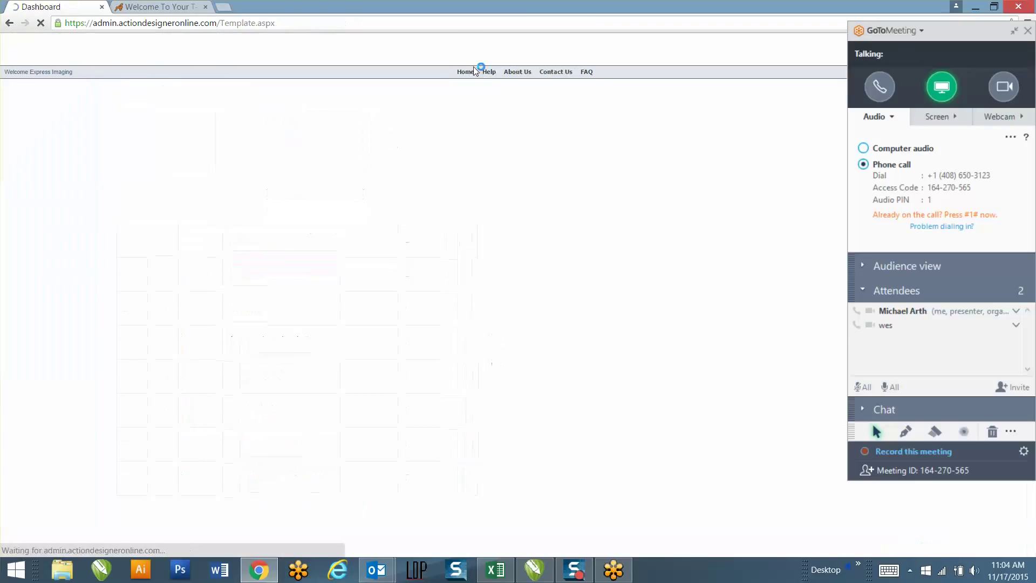
pyautogui.moveTo(196, 174); pyautogui.dragTo(148, 173)
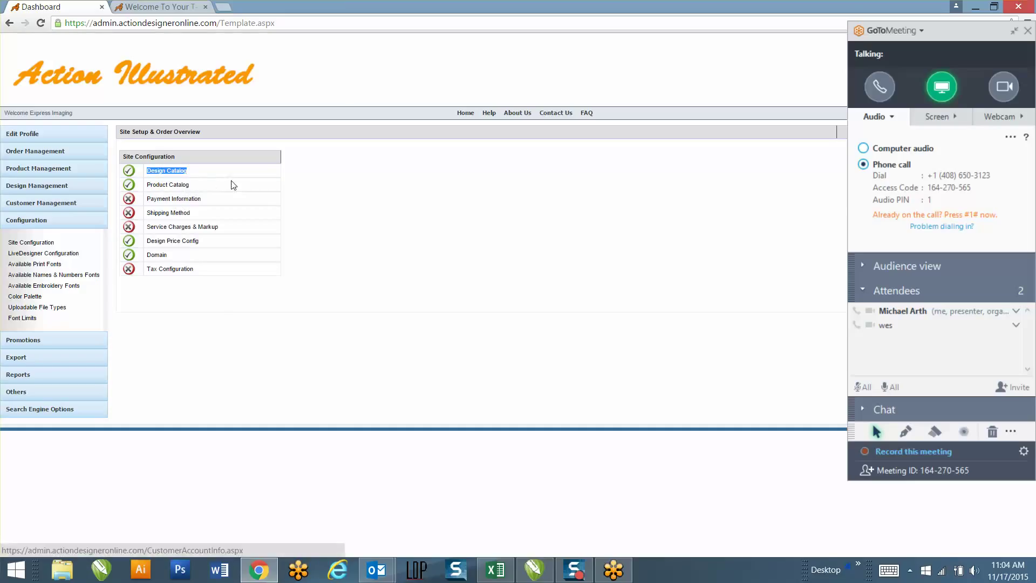
# In Payment Information, choose Credit Card/Authorize.Net as the payment method and fill in the API login ID and transaction key
pyautogui.click(174, 199)
pyautogui.click(241, 189)
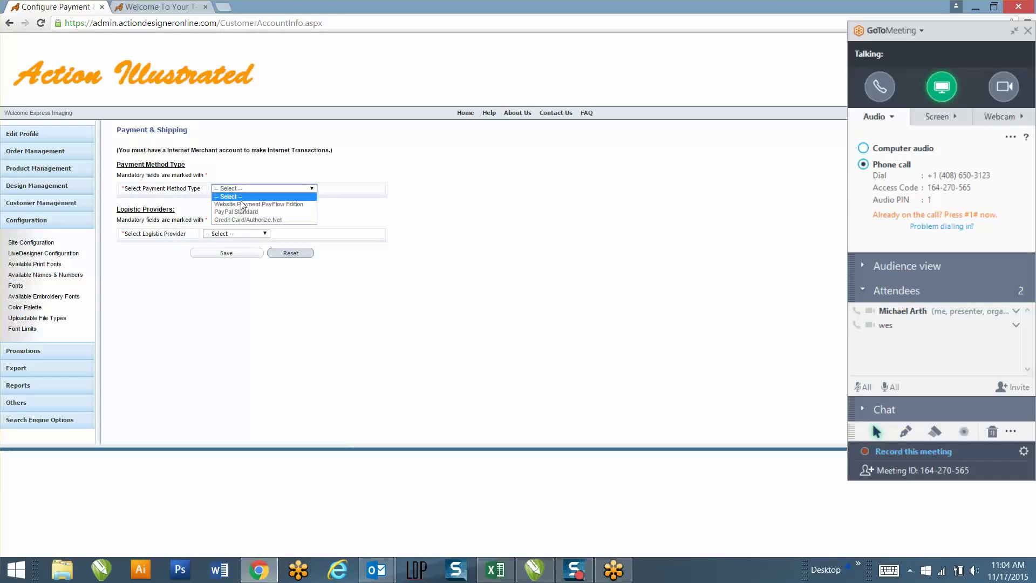
pyautogui.click(246, 220)
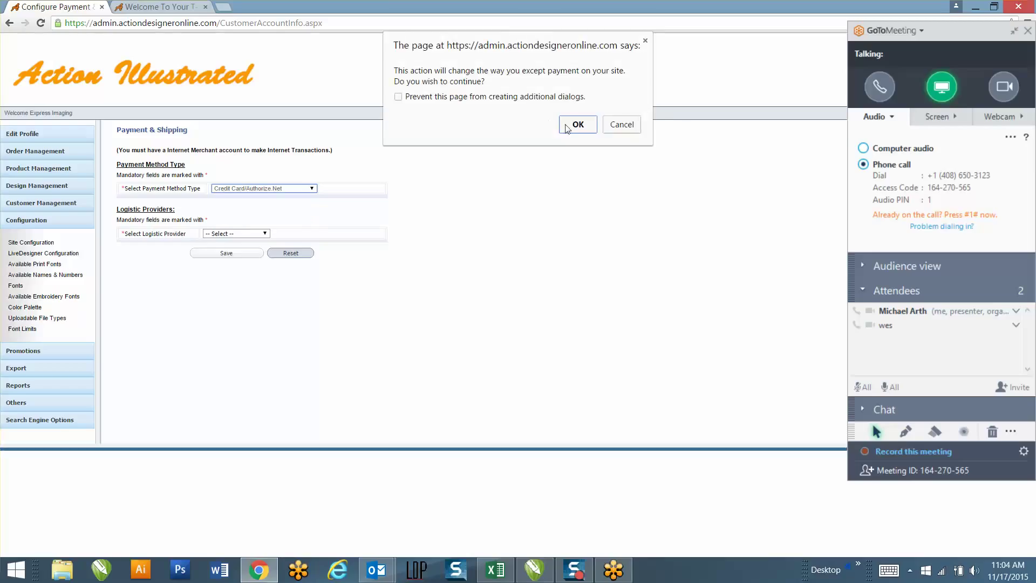
pyautogui.click(576, 125)
pyautogui.click(222, 215)
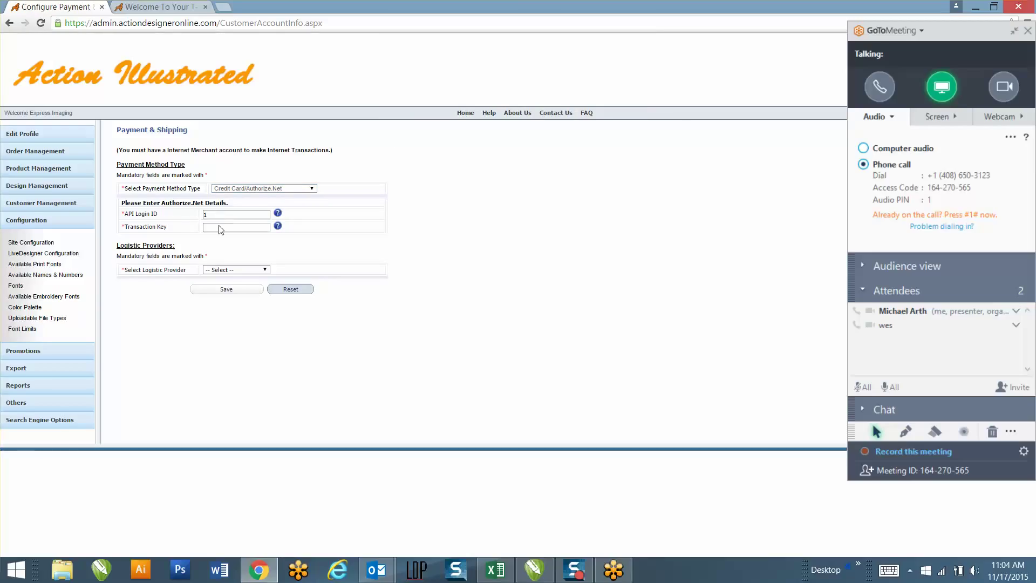
pyautogui.click(226, 224)
pyautogui.click(232, 227)
pyautogui.write('1')
pyautogui.click(232, 239)
# Set Flat Rate Shipping as the logistic provider with a per unit price of 0, save, and return to the dashboard
pyautogui.click(233, 270)
pyautogui.click(225, 291)
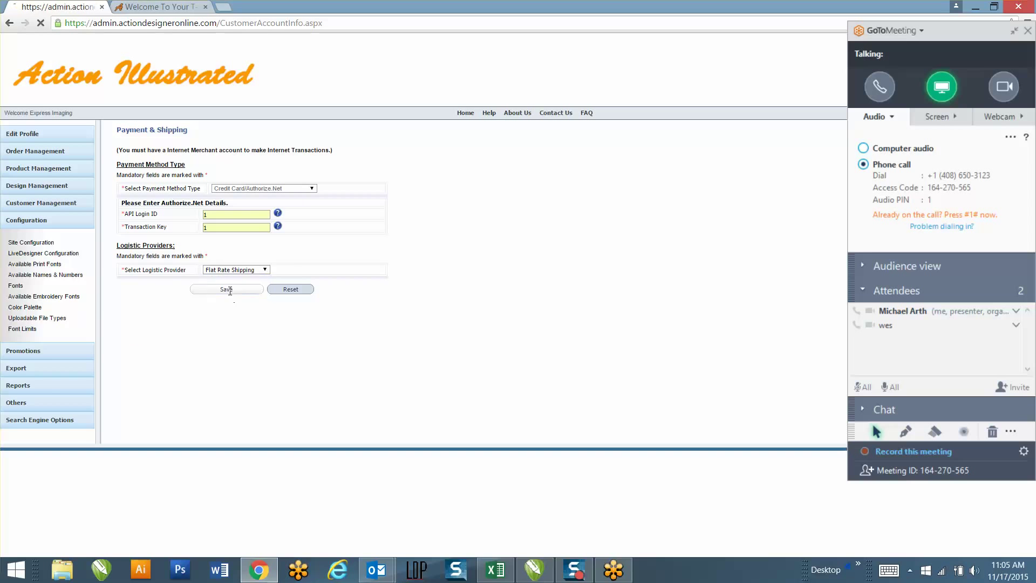
pyautogui.click(236, 313)
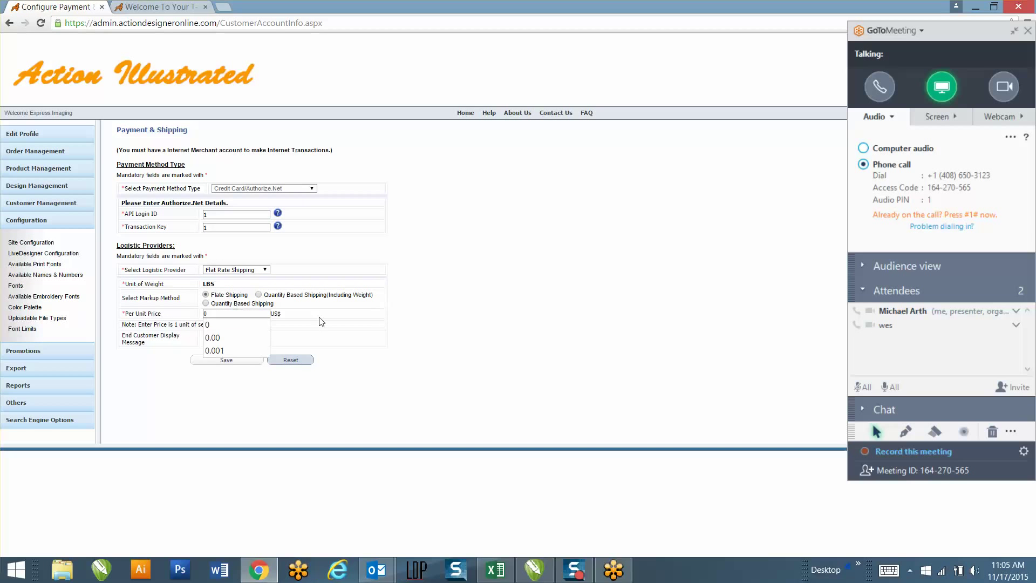
pyautogui.write('0')
pyautogui.click(245, 359)
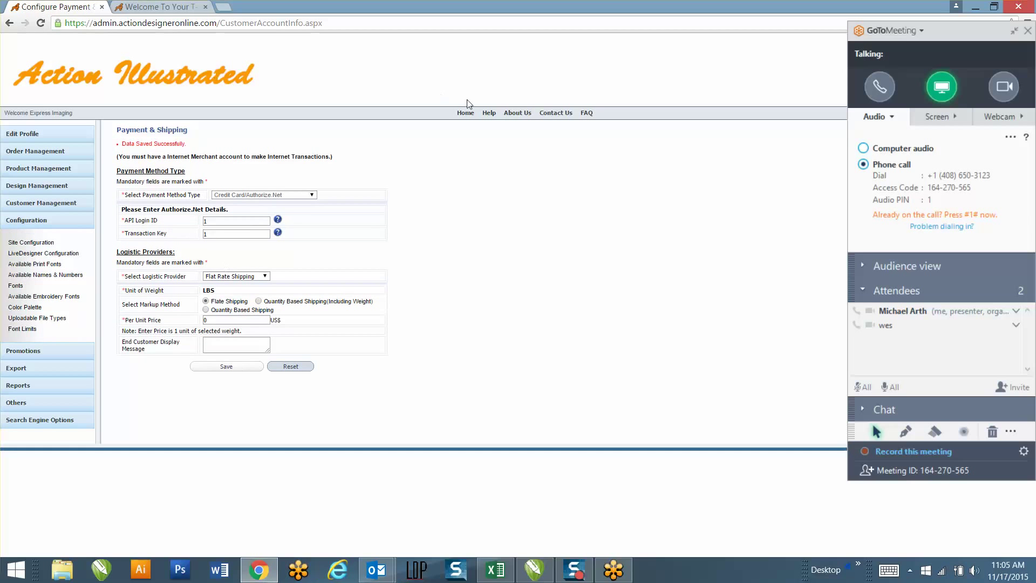
pyautogui.click(465, 113)
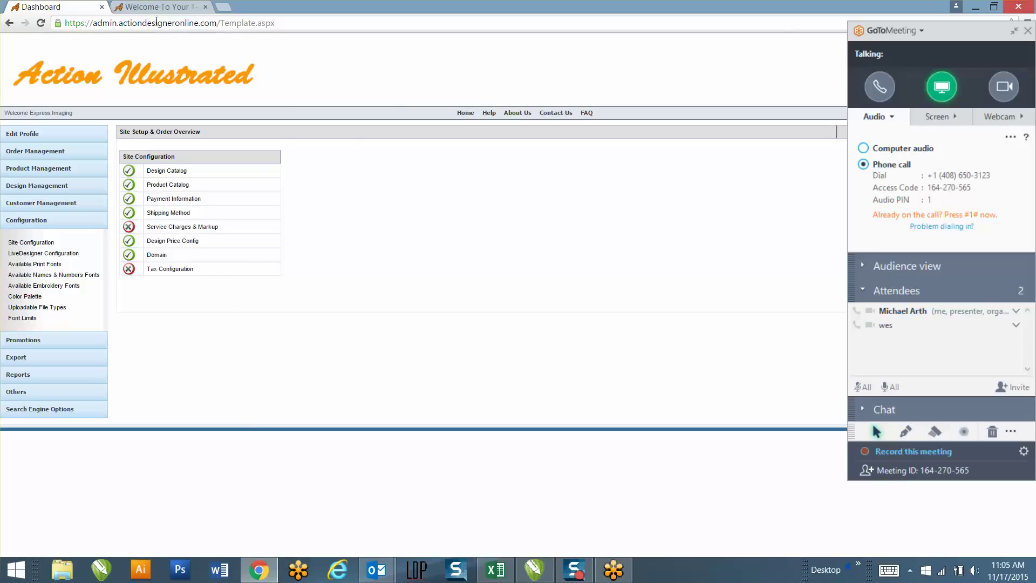
# Open the storefront's design tool and add the text GO TIGERS to the front of the green T-shirt
pyautogui.click(163, 6)
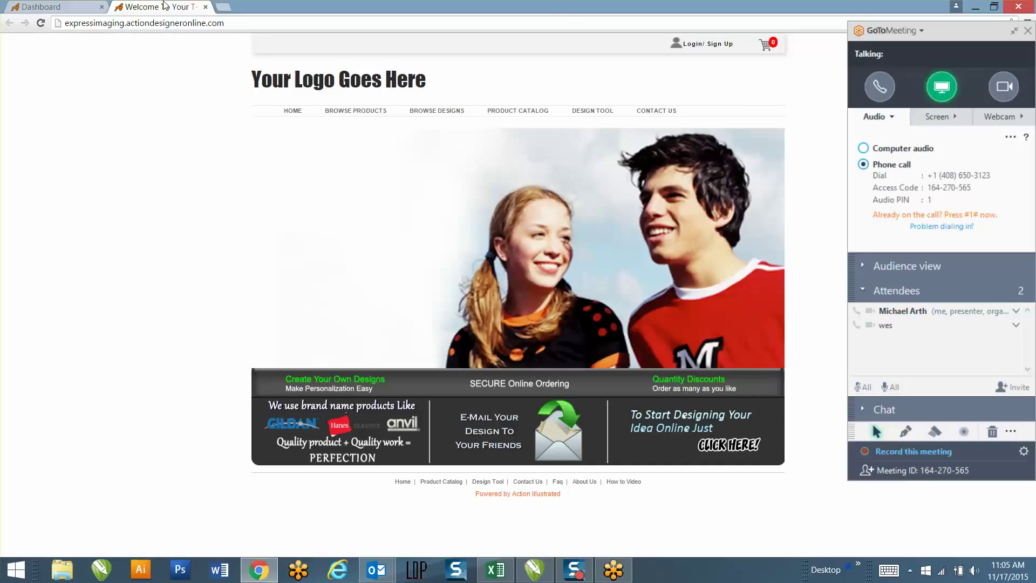
pyautogui.click(593, 113)
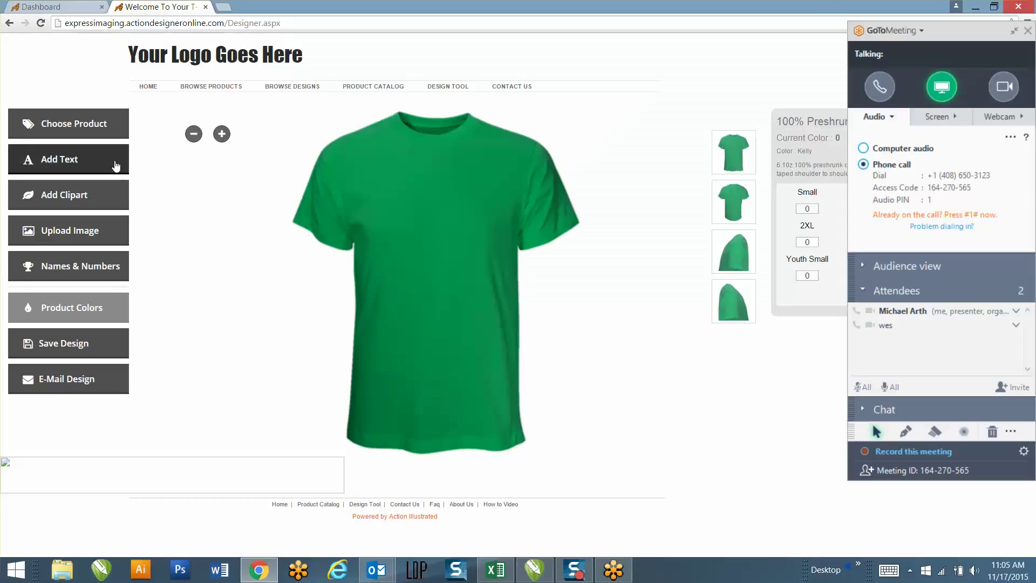
pyautogui.click(115, 165)
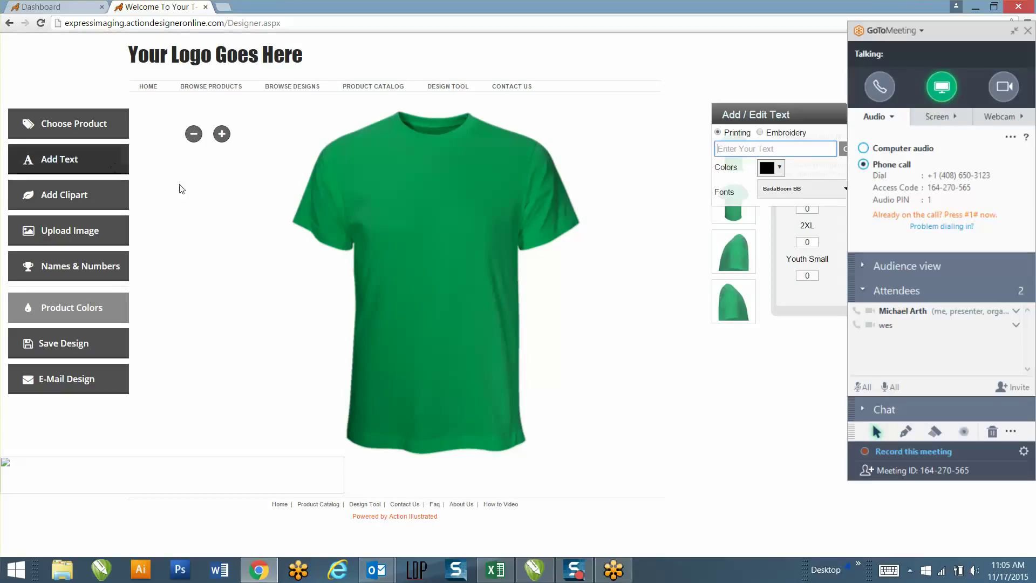
pyautogui.write('go tig')
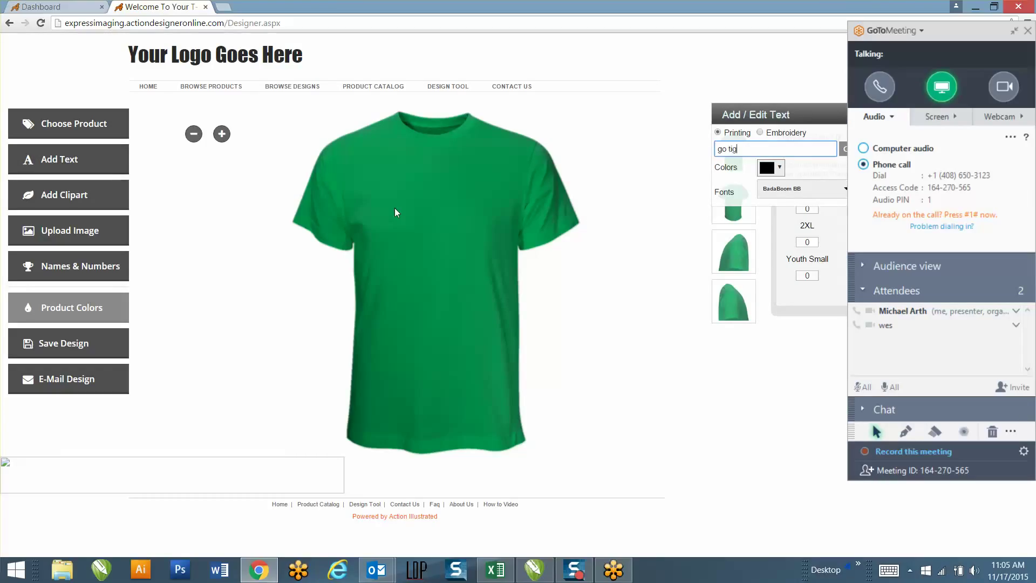
pyautogui.press('BackSpace')
pyautogui.press('BackSpace')
pyautogui.press('BackSpace')
pyautogui.press('BackSpace')
pyautogui.press('BackSpace')
pyautogui.press('BackSpace')
pyautogui.write('GO TIGERS')
pyautogui.press('Return')
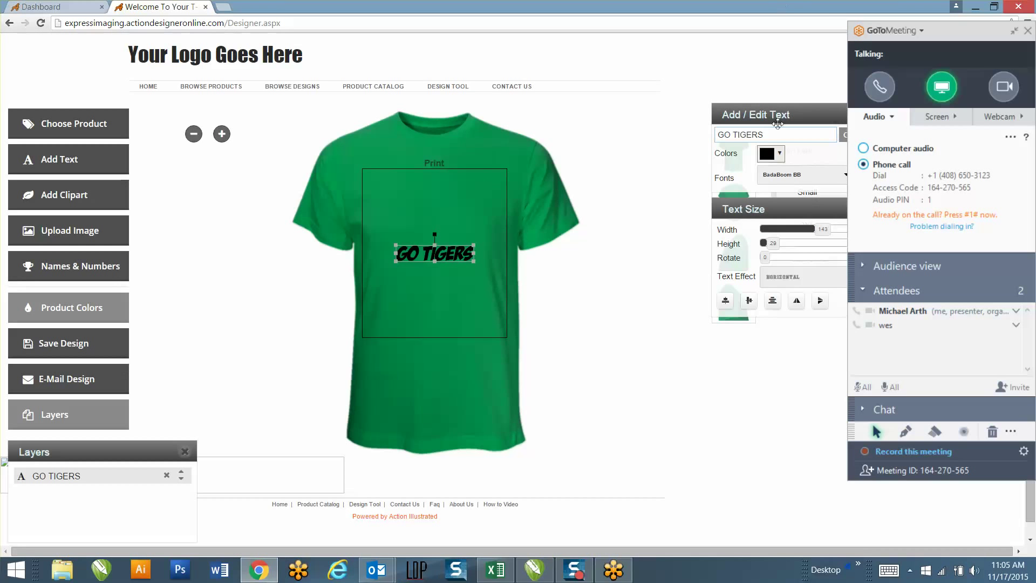
# Style the GO TIGERS text with an orange color, a different font and an arched text effect
pyautogui.click(777, 155)
pyautogui.click(774, 188)
pyautogui.click(783, 176)
pyautogui.click(768, 235)
pyautogui.click(782, 296)
pyautogui.click(792, 355)
pyautogui.click(432, 115)
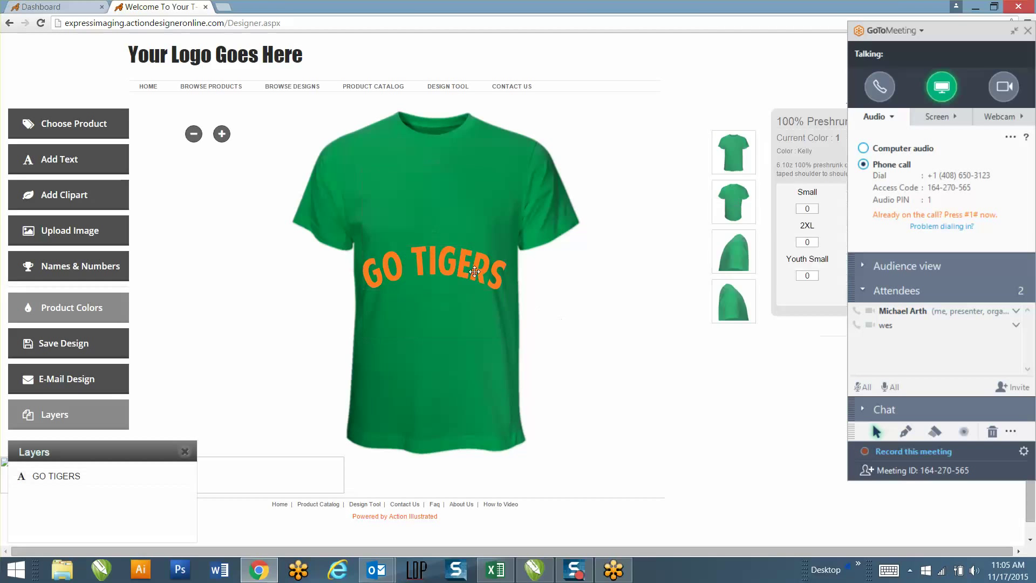
# Search the clipart for TIGER and place the AsiaTiger design below the GO TIGERS text
pyautogui.click(81, 195)
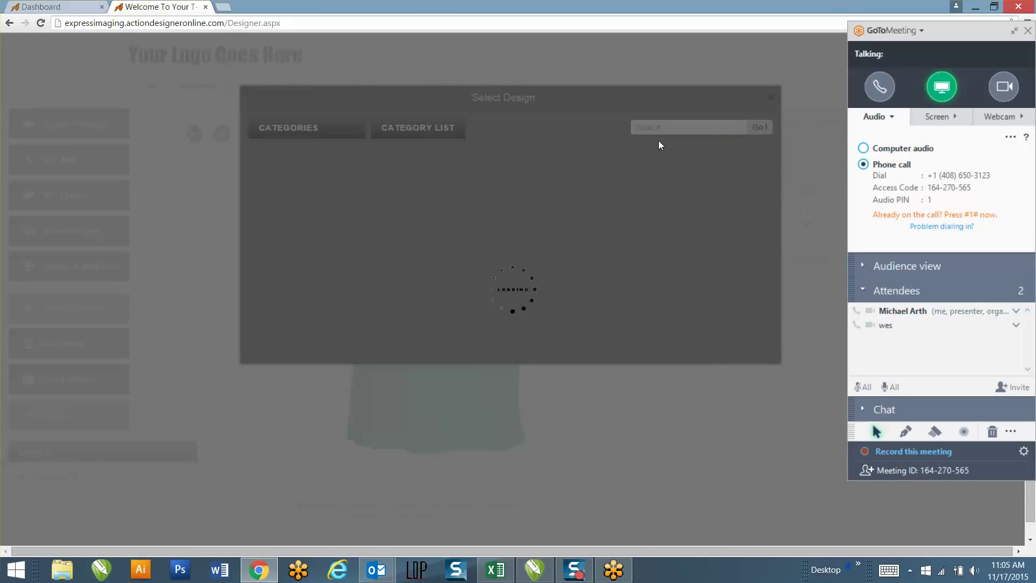
pyautogui.write('TIGER')
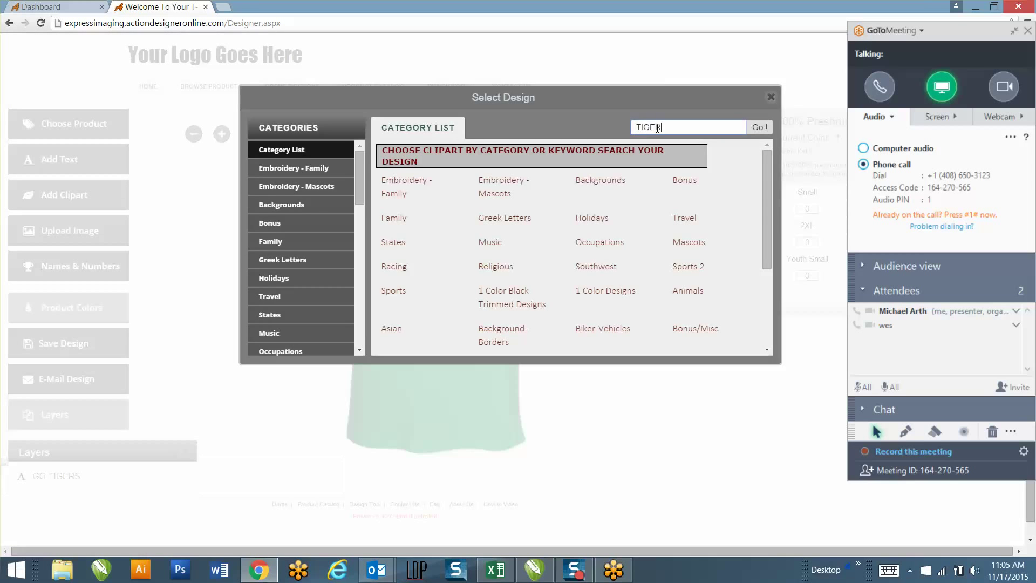
pyautogui.press('Return')
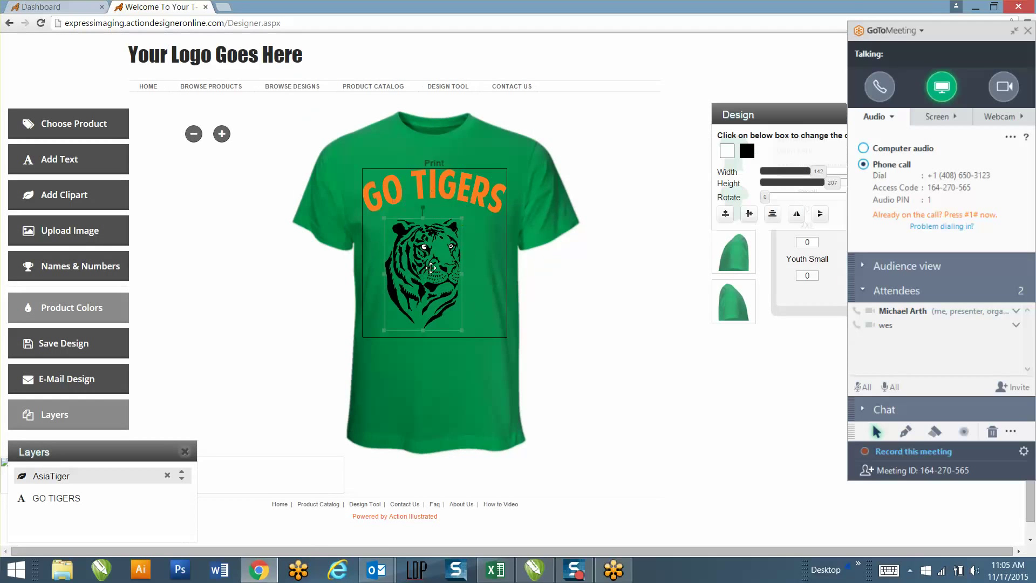
# Collapse the meeting panel and recolor the tiger clipart's white areas to the shirt's green
pyautogui.click(1013, 32)
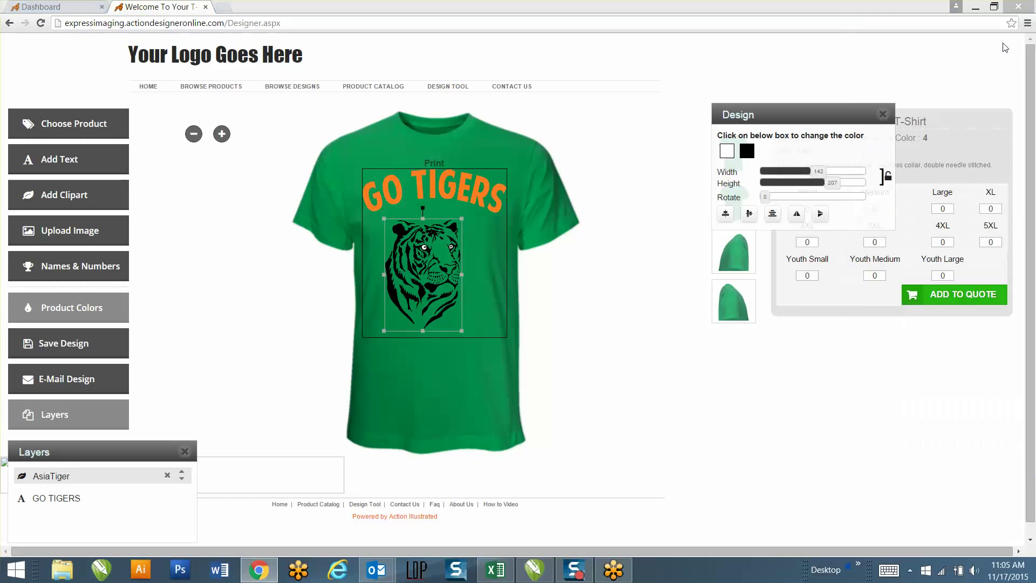
pyautogui.click(747, 153)
pyautogui.click(747, 165)
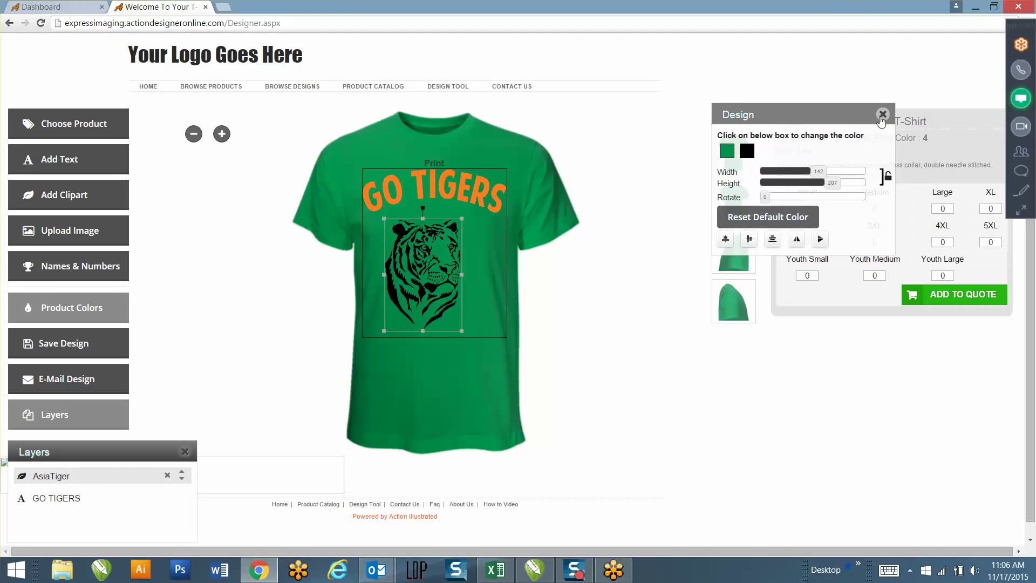
pyautogui.click(882, 115)
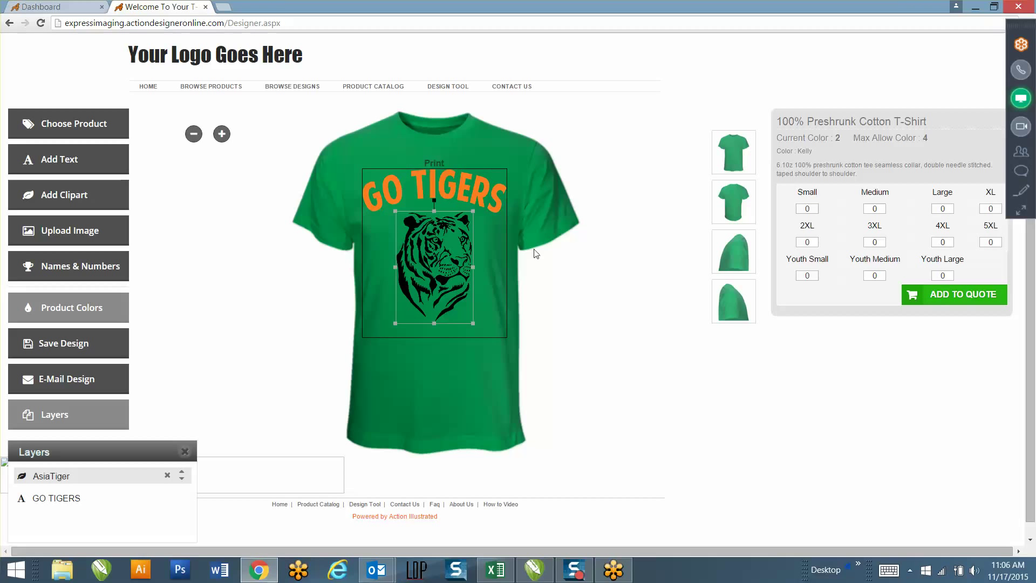
# Recolor the tiger clipart's black areas to match the orange text, and close the design and layers panels
pyautogui.click(511, 250)
pyautogui.click(750, 152)
pyautogui.click(772, 237)
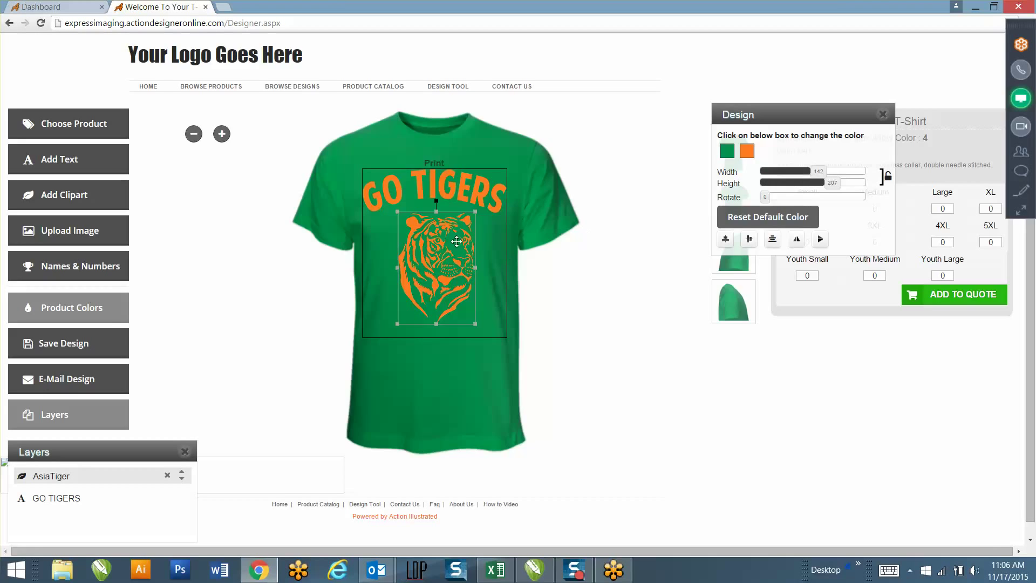
pyautogui.click(883, 114)
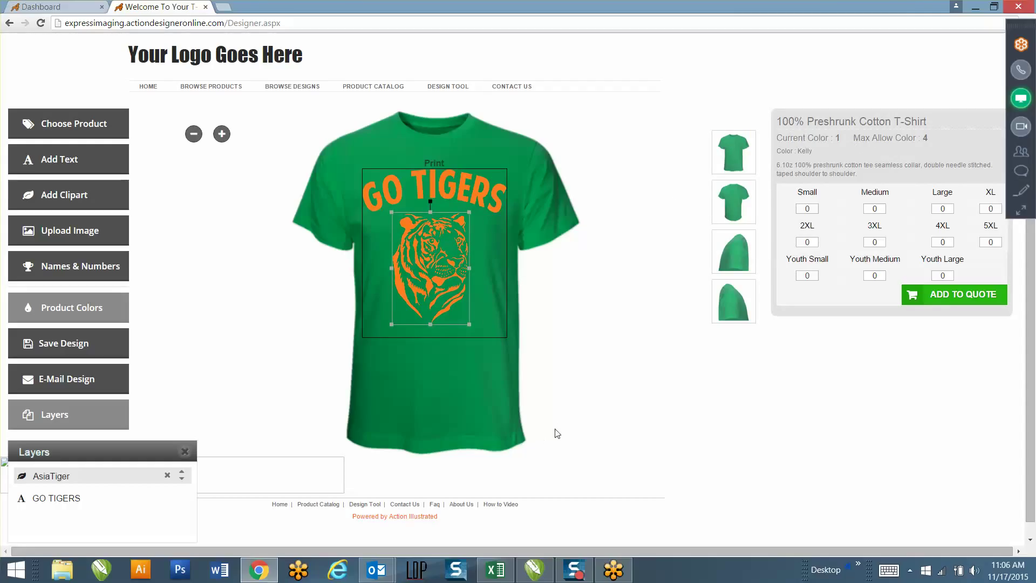
pyautogui.click(185, 451)
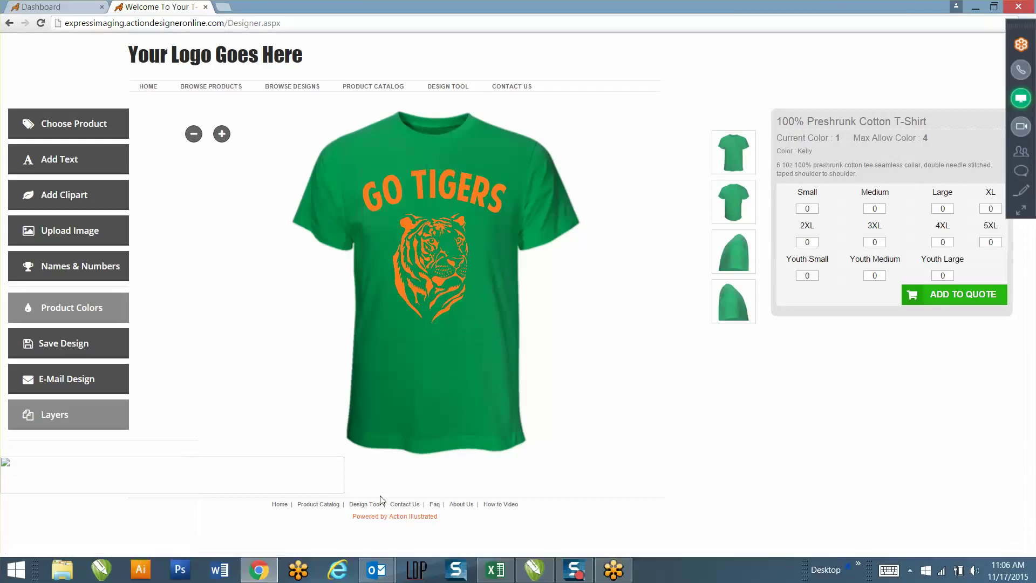
# Open the storefront's How to Video, pause it, and return to the designer
pyautogui.click(509, 505)
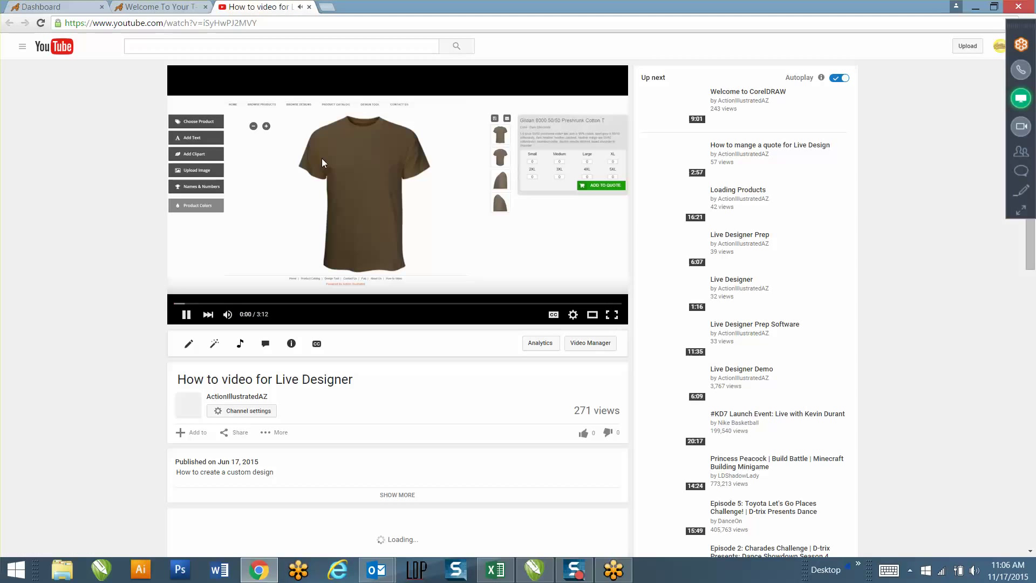
pyautogui.click(327, 172)
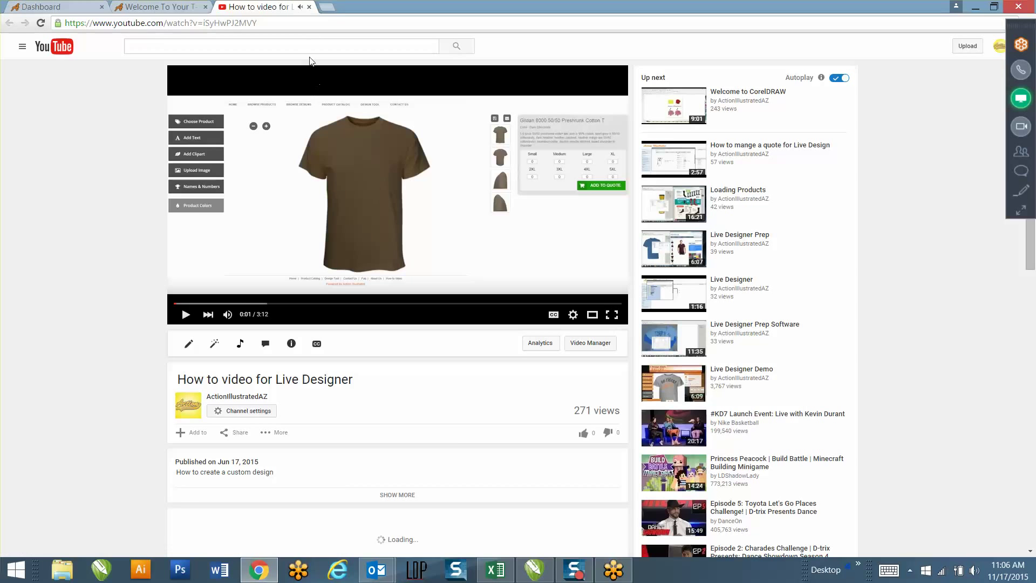
pyautogui.click(309, 7)
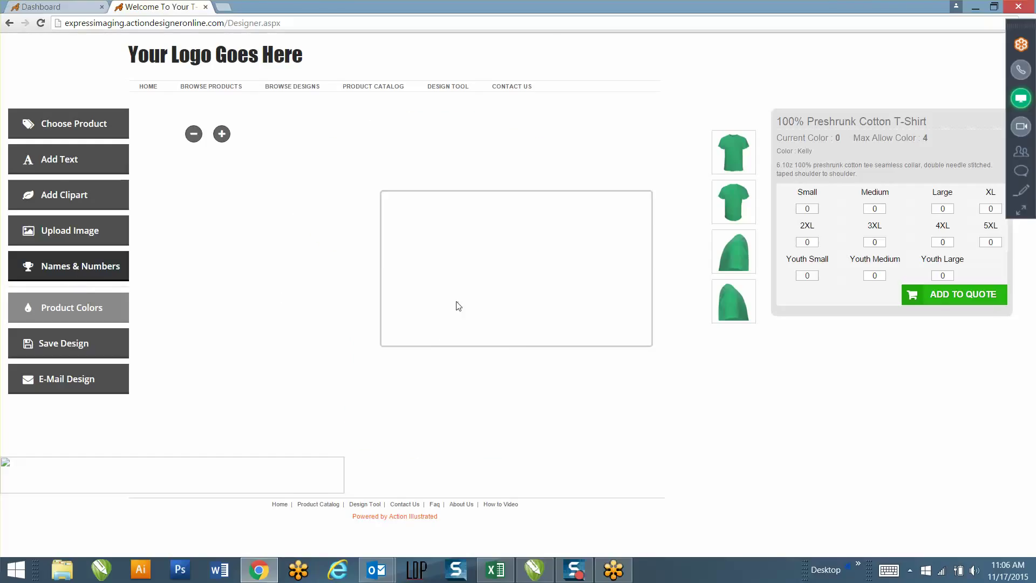
# For Names & Numbers, enter a quantity of 3 each for Small, Medium, Large and XL and confirm
pyautogui.click(424, 248)
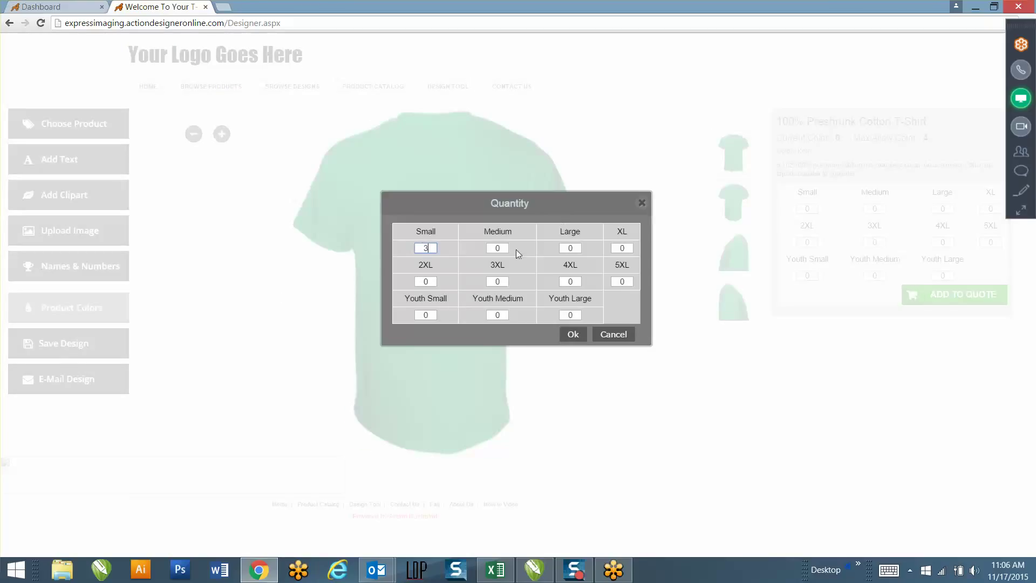
pyautogui.write('3')
pyautogui.click(575, 246)
pyautogui.click(622, 247)
pyautogui.write('3')
pyautogui.click(573, 334)
# Fill in player names for the first two Small shirts with the numbers 12 and 15
pyautogui.click(764, 164)
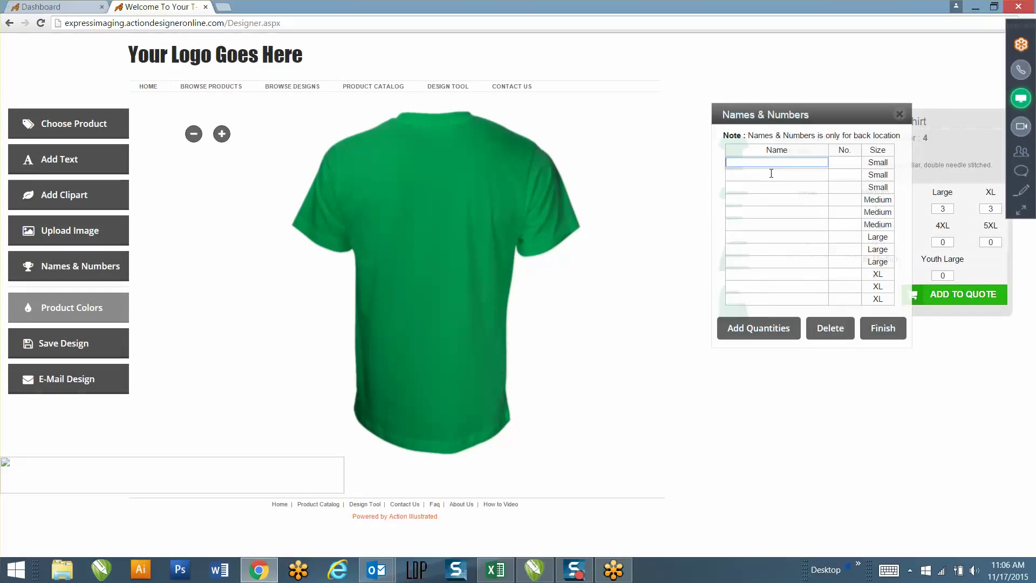
pyautogui.write('MICHAEL')
pyautogui.press('Tab')
pyautogui.write('12')
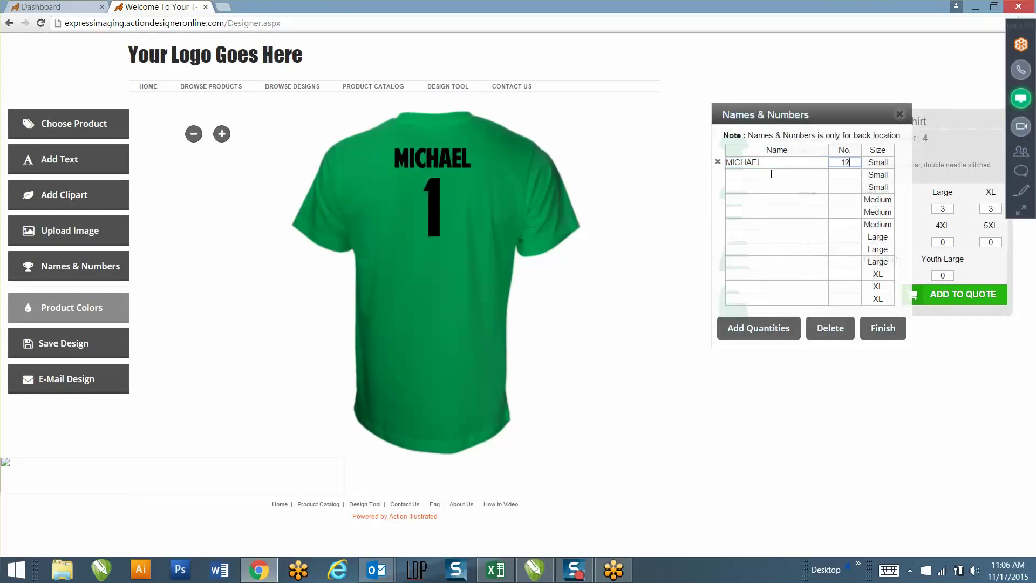
pyautogui.press('Tab')
pyautogui.write('WES')
pyautogui.press('Tab')
pyautogui.write('15')
# Fill in a player name for the third Small shirt with the number 16
pyautogui.press('Tab')
pyautogui.write('JEFF')
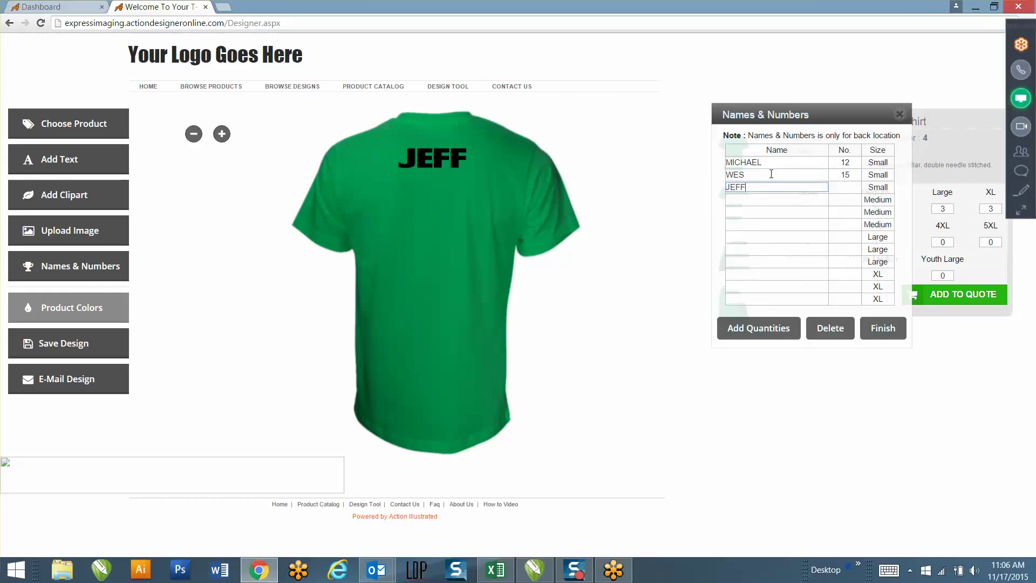
pyautogui.press('Tab')
pyautogui.write('15')
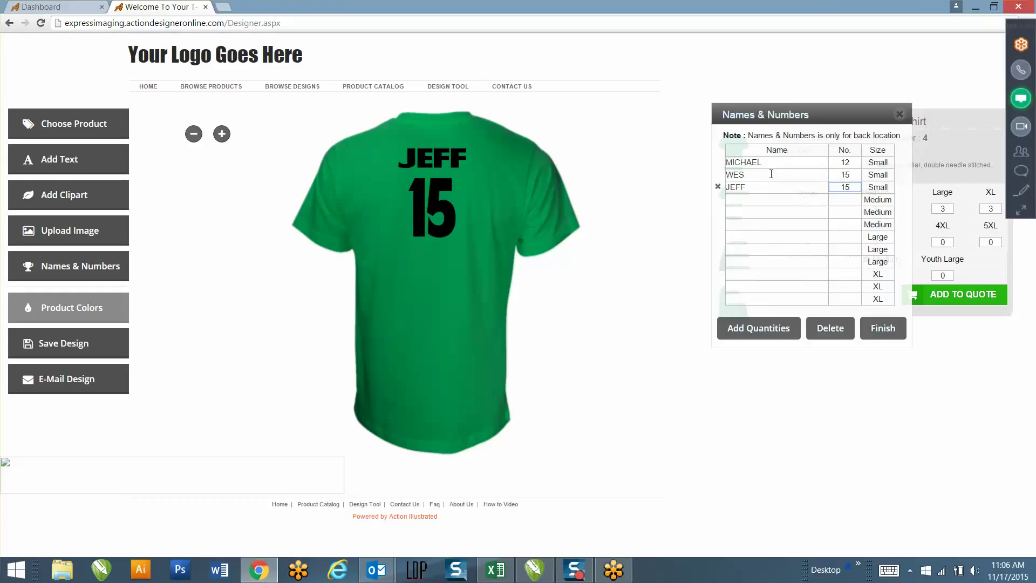
pyautogui.write('6')
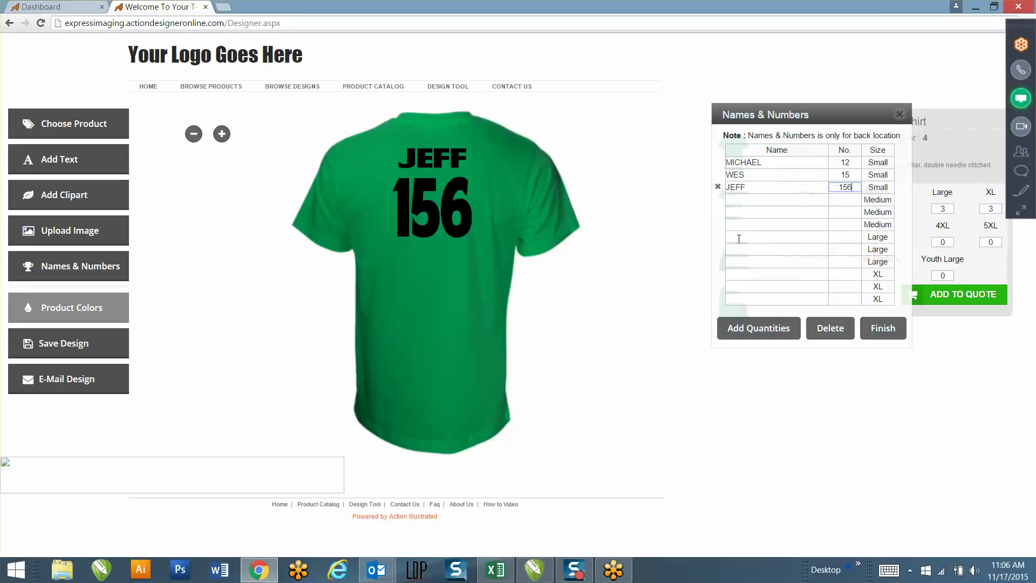
pyautogui.press('BackSpace')
pyautogui.press('BackSpace')
pyautogui.write('6')
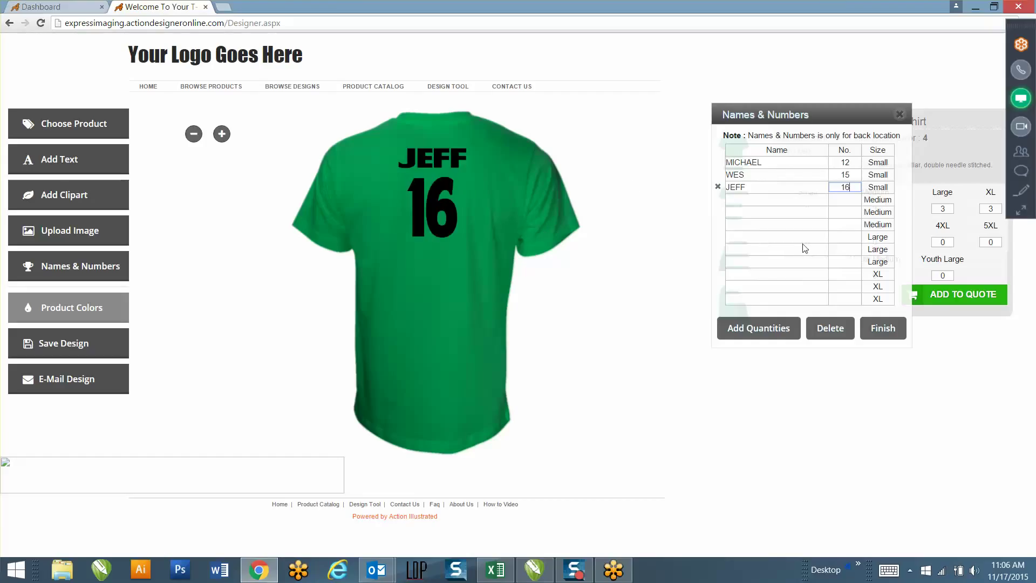
# Set the back number's font size to 8 inches and change its color to orange
pyautogui.click(441, 182)
pyautogui.click(89, 184)
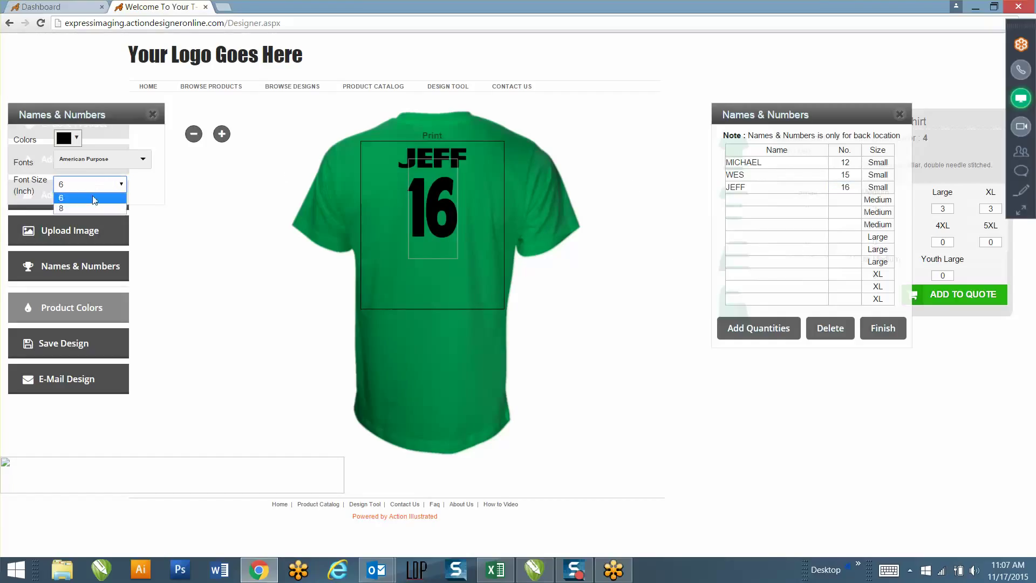
pyautogui.click(90, 209)
pyautogui.click(76, 162)
pyautogui.click(75, 160)
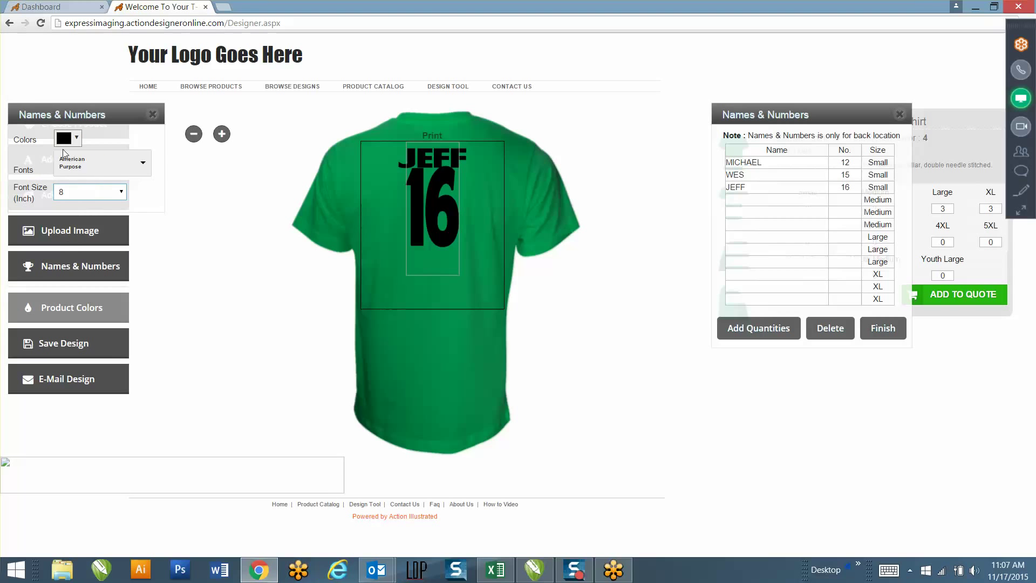
pyautogui.click(84, 177)
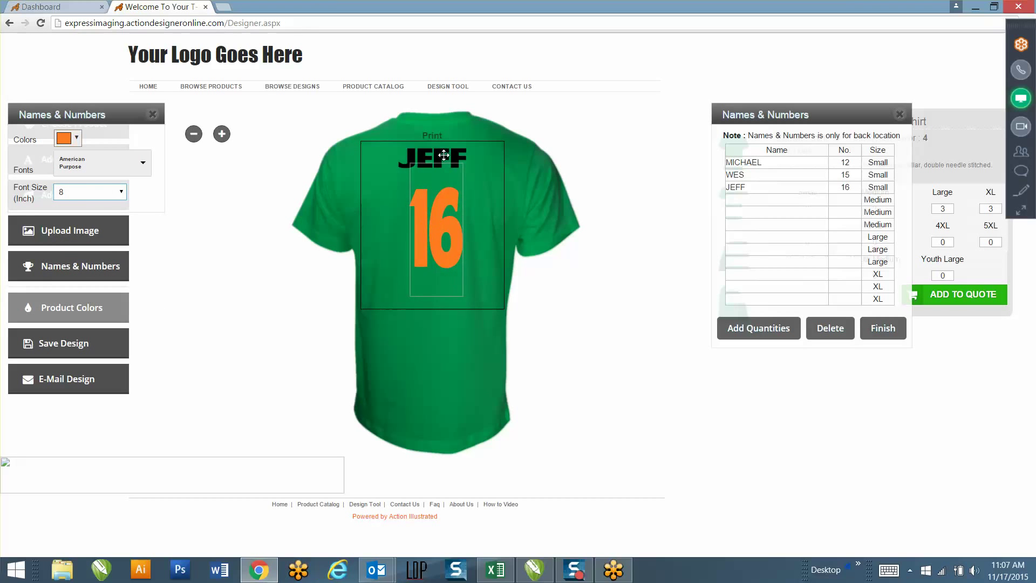
# Change the player name on the shirt back to orange and preview the first two Small shirts
pyautogui.click(444, 155)
pyautogui.click(64, 138)
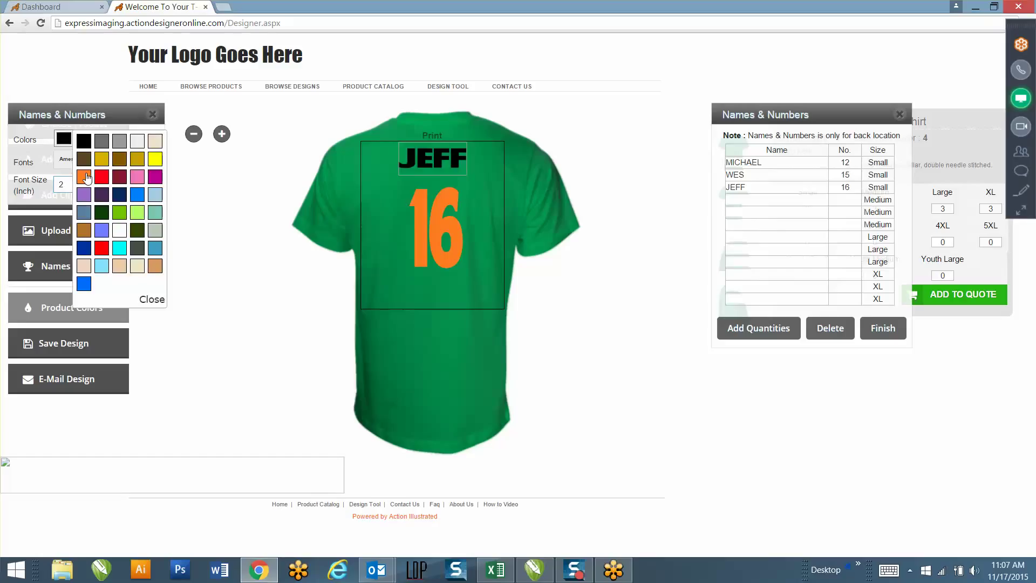
pyautogui.click(86, 178)
pyautogui.click(761, 175)
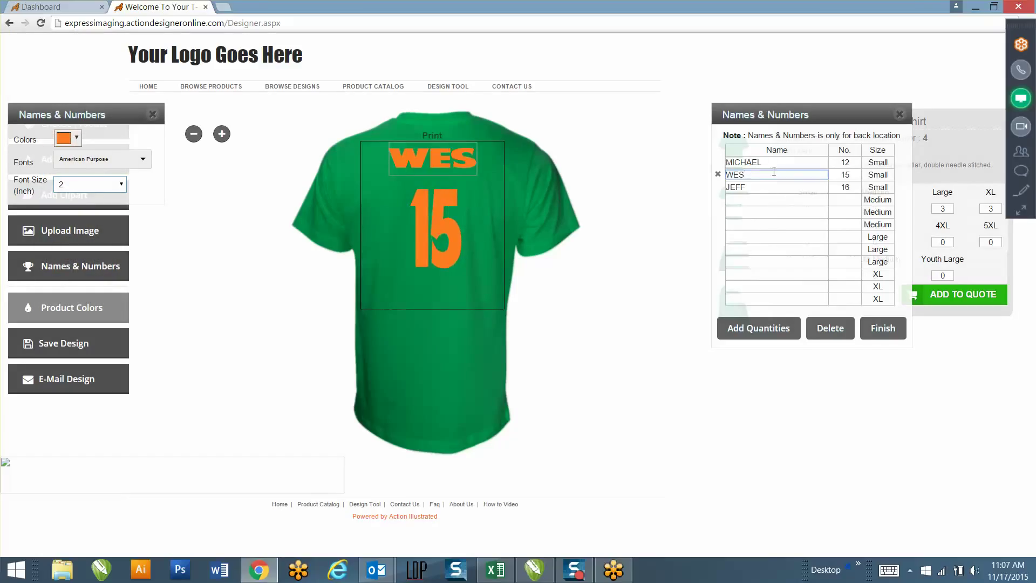
pyautogui.click(777, 163)
# Fill in a player name for the first Medium shirt with the number 18 and finish the Names & Numbers list
pyautogui.click(743, 200)
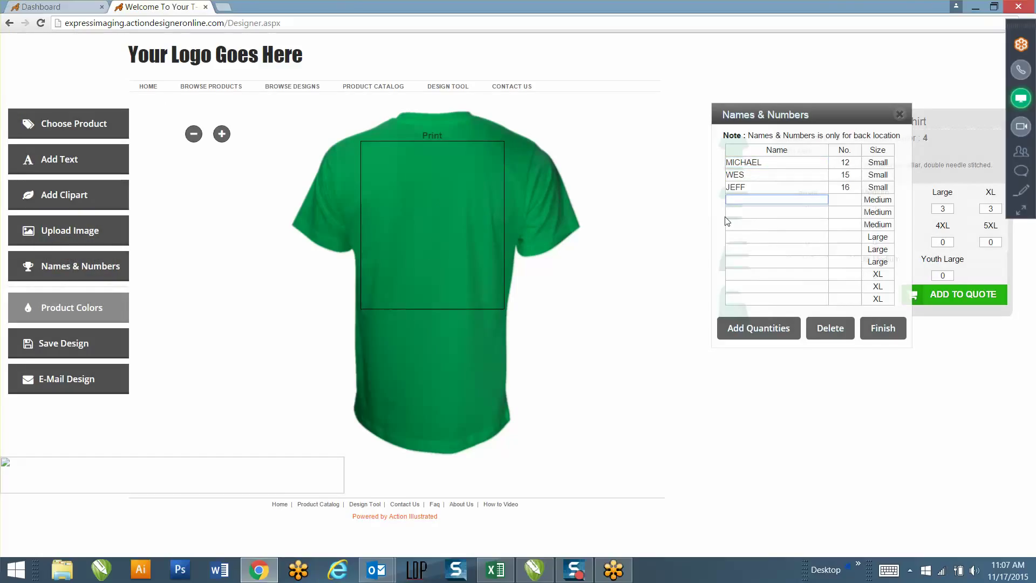
pyautogui.write('FRANLK')
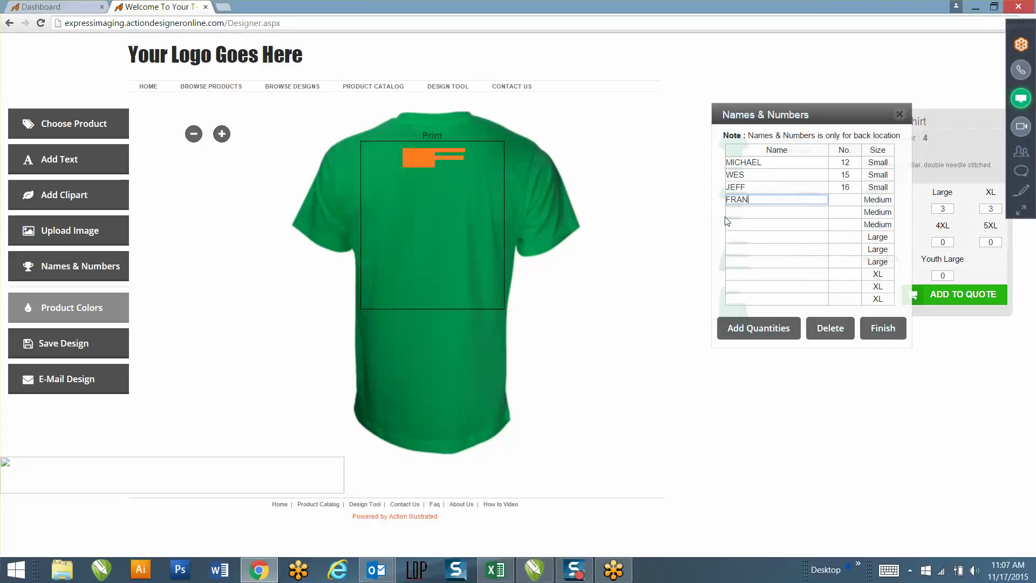
pyautogui.press('BackSpace')
pyautogui.press('BackSpace')
pyautogui.write('L')
pyautogui.press('BackSpace')
pyautogui.write('K')
pyautogui.press('Tab')
pyautogui.write('16')
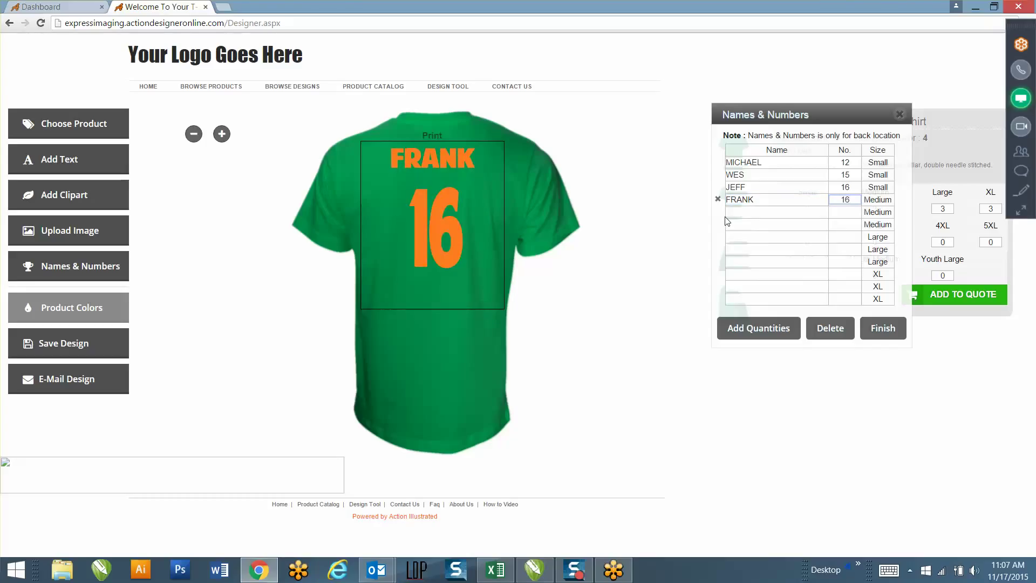
pyautogui.write('8')
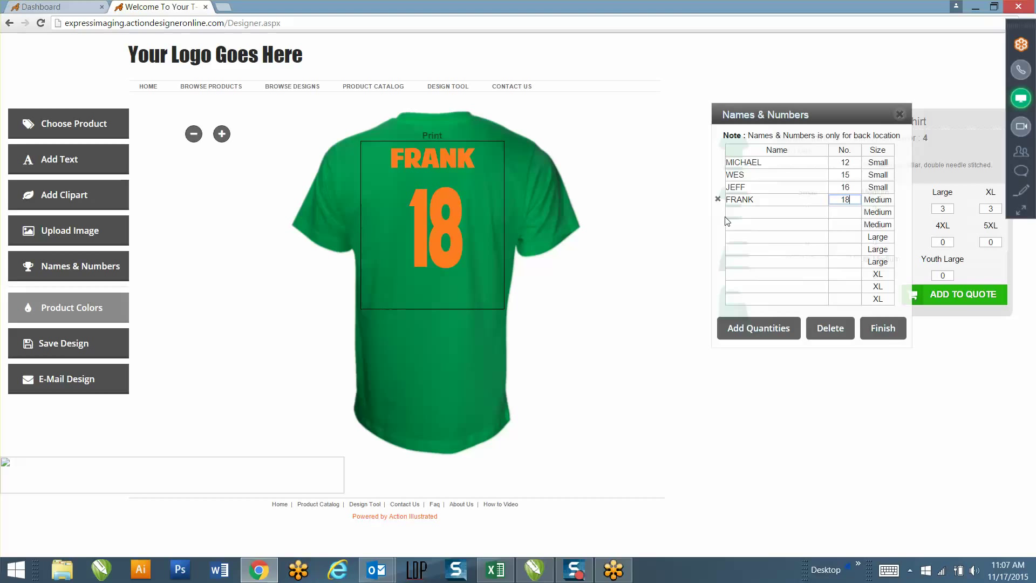
pyautogui.click(896, 335)
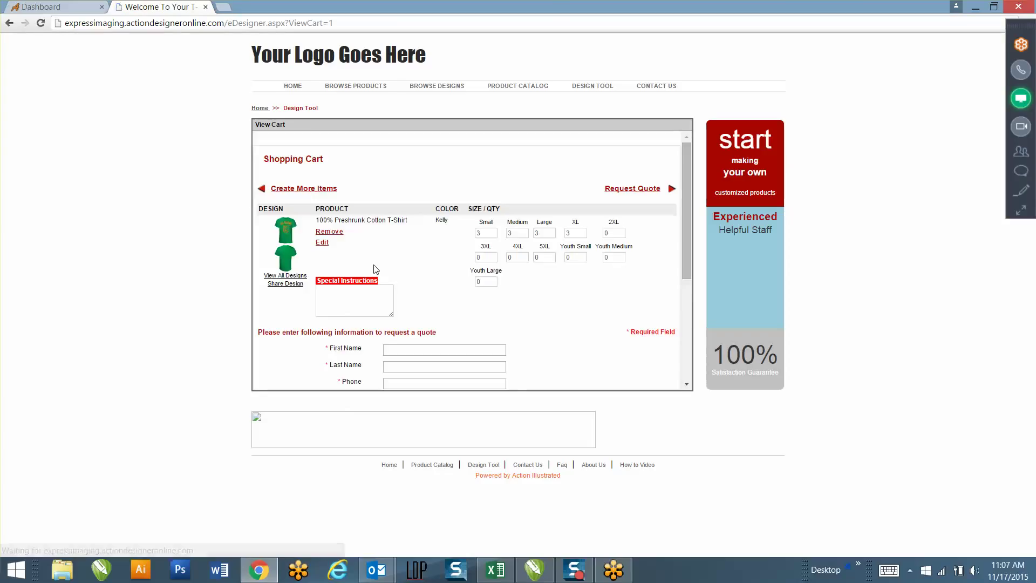
# Fill in the cart's customer details from a saved autofill entry, choose pickup from the office, and submit the quote request
pyautogui.scroll(-1, 384, 293)
pyautogui.click(392, 294)
pyautogui.click(391, 294)
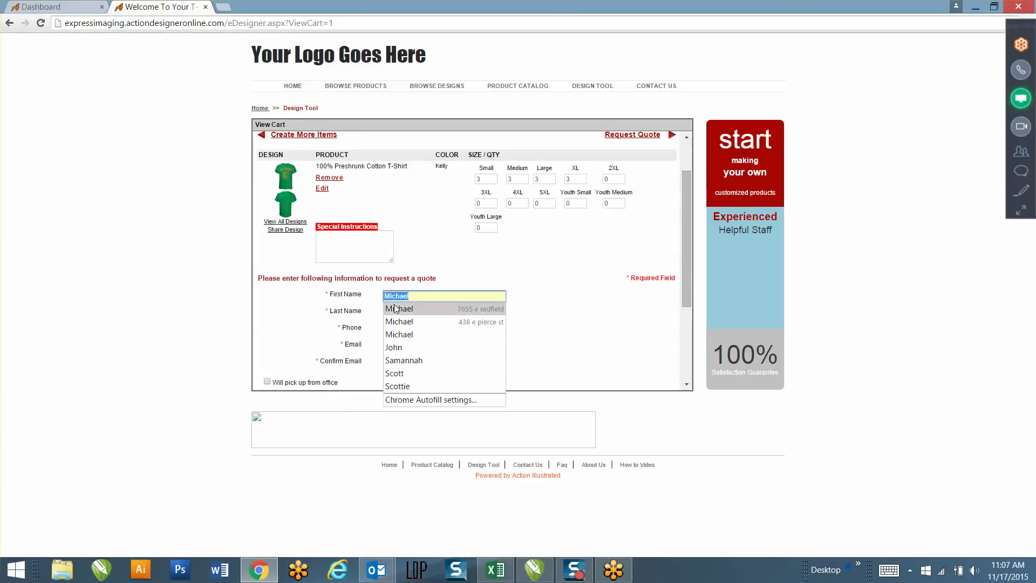
pyautogui.click(410, 304)
pyautogui.click(266, 382)
pyautogui.scroll(-3, 666, 292)
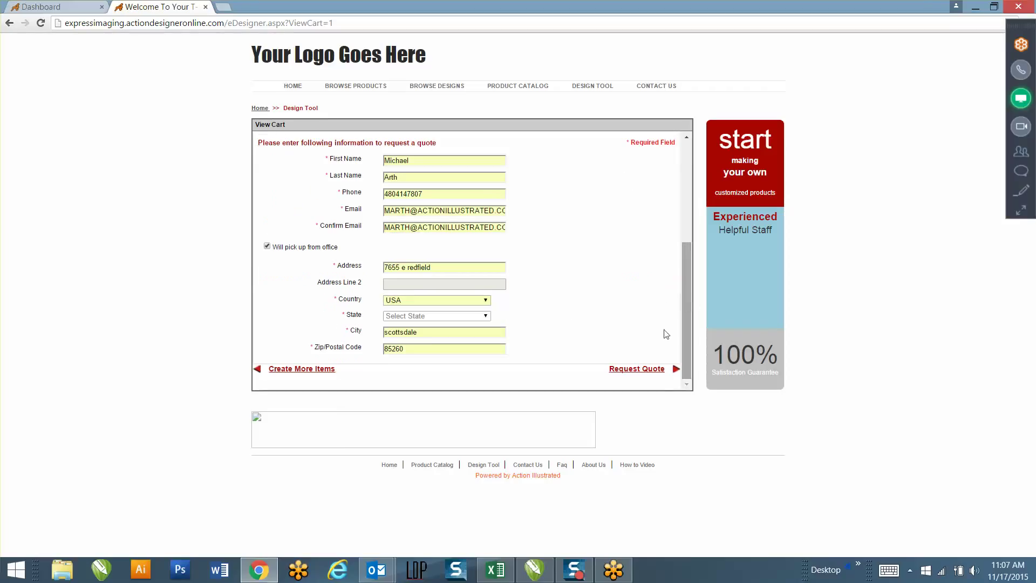
pyautogui.click(640, 369)
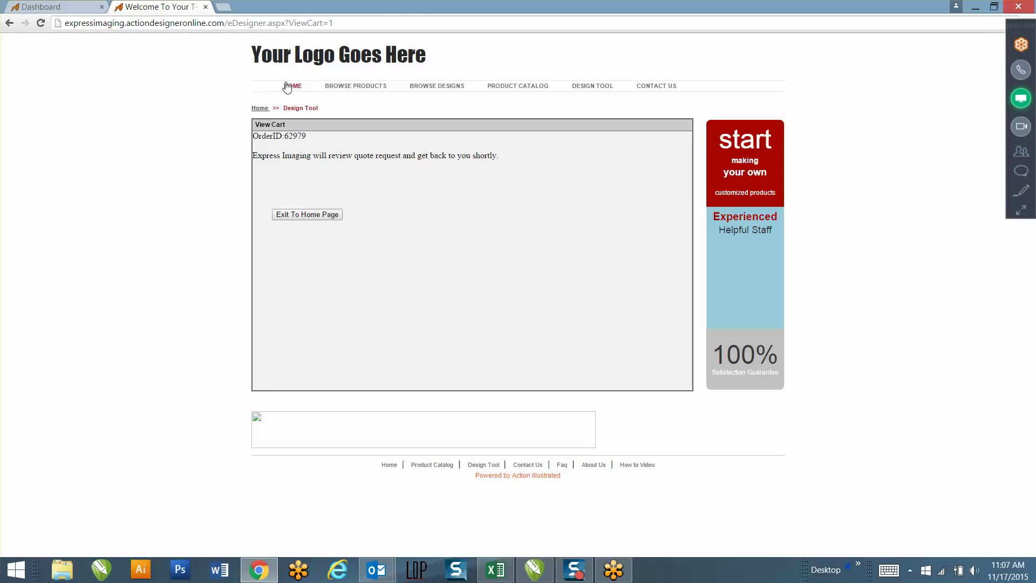
# Switch to the admin dashboard and open Quote Workflow Management to list the submitted quotes
pyautogui.click(39, 6)
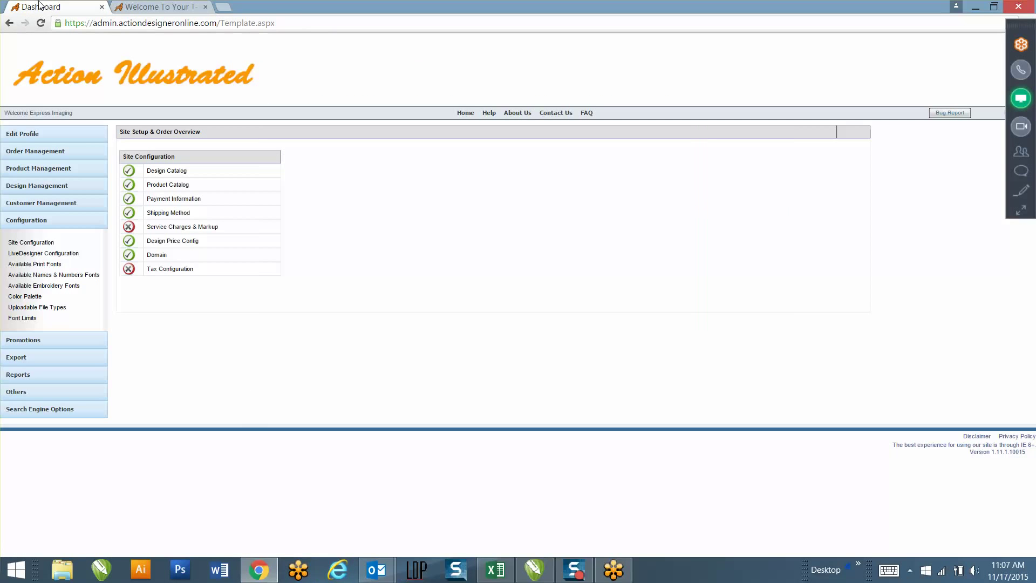
pyautogui.click(49, 151)
pyautogui.moveTo(86, 185); pyautogui.dragTo(7, 185)
pyautogui.click(34, 186)
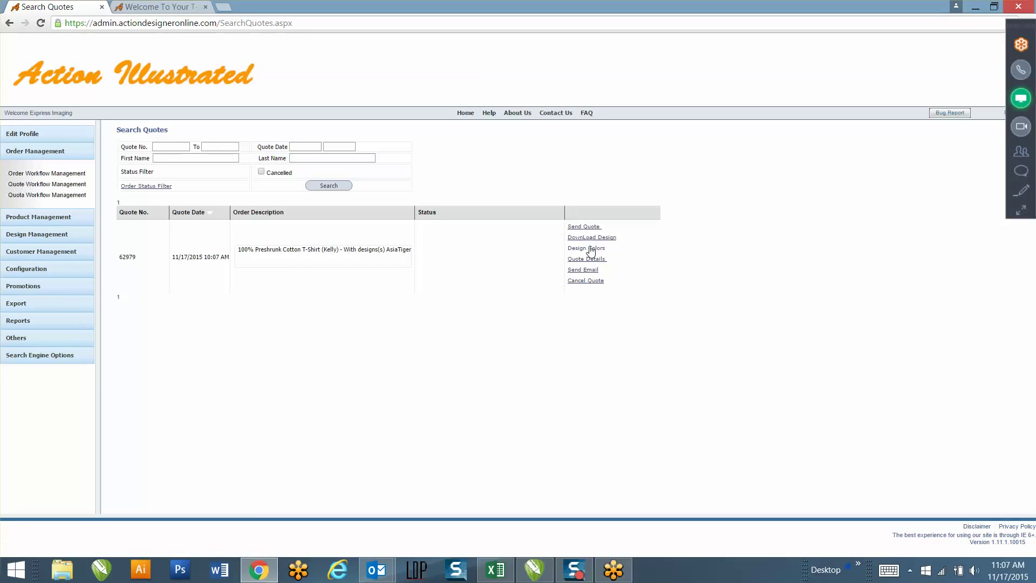
# Open the T-shirt quote's design download window, pick the front tiger artwork for download, and close the window
pyautogui.click(594, 241)
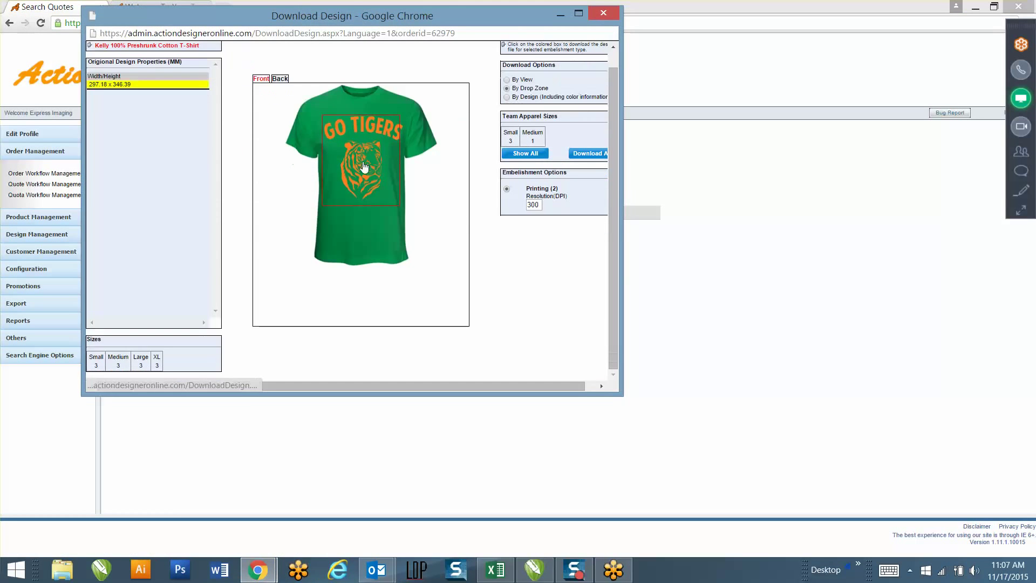
pyautogui.click(357, 154)
pyautogui.click(611, 16)
# Open the T-shirt quote for sending and set the unit price to 15.00 for Small, Medium, Large and XL
pyautogui.click(583, 226)
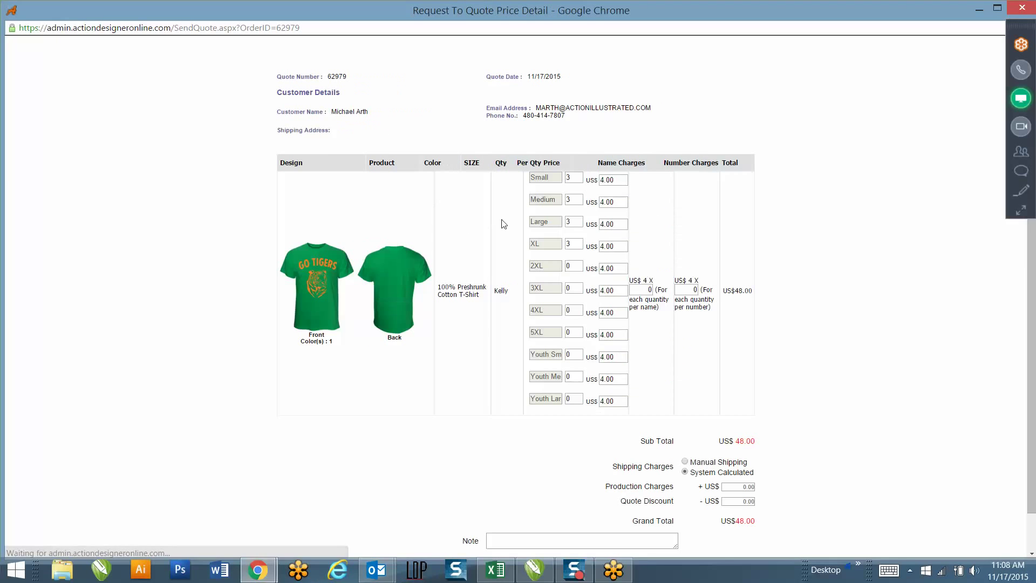
pyautogui.moveTo(623, 181); pyautogui.dragTo(459, 174)
pyautogui.write('15')
pyautogui.press('Tab')
pyautogui.write('15')
pyautogui.click(617, 228)
pyautogui.write('15')
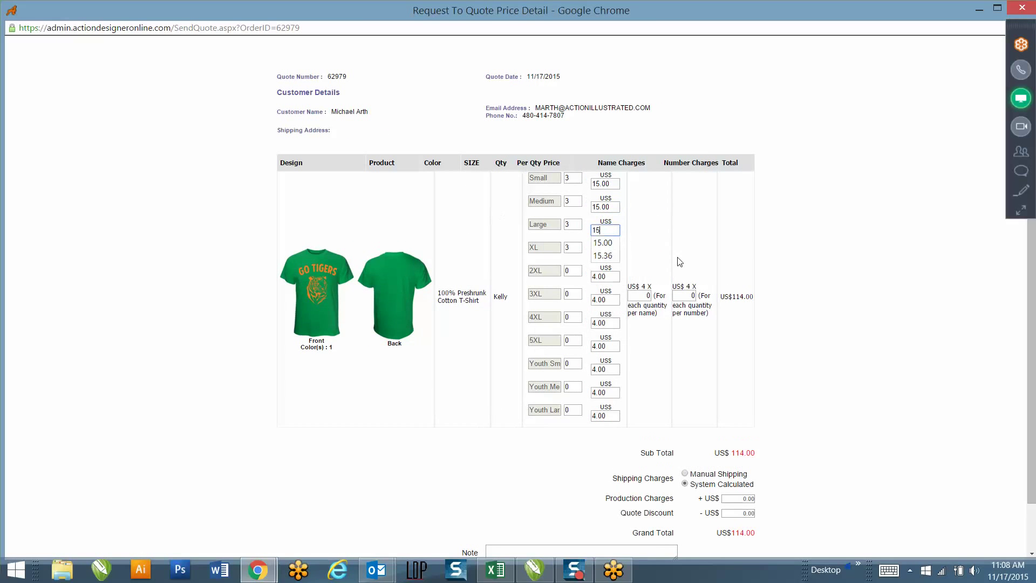
pyautogui.click(619, 251)
pyautogui.write('15')
pyautogui.press('Tab')
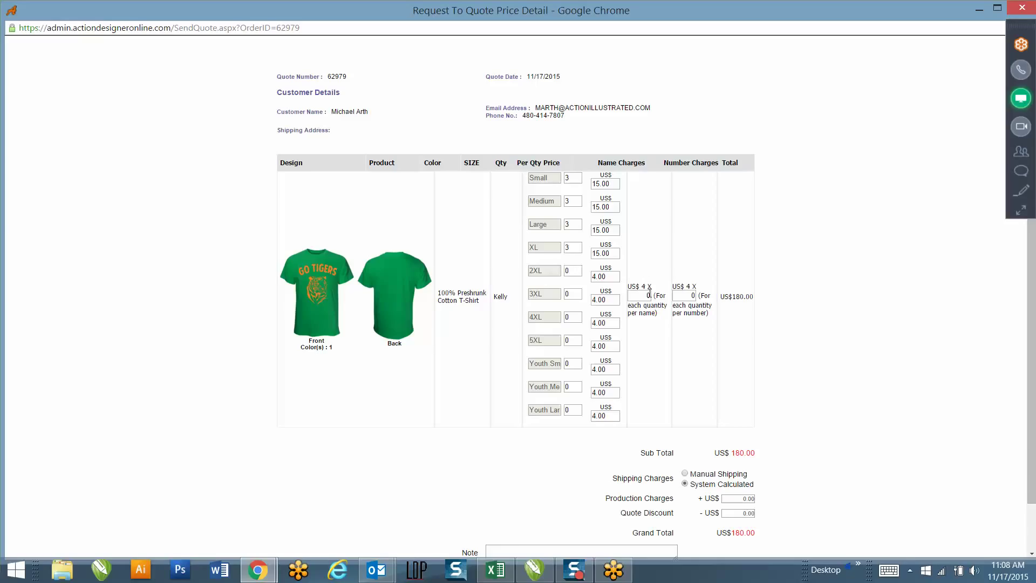
# Set the quantities for the name charges and number charges to 5 each
pyautogui.press('Tab')
pyautogui.write('5')
pyautogui.press('Tab')
pyautogui.scroll(-1, 724, 346)
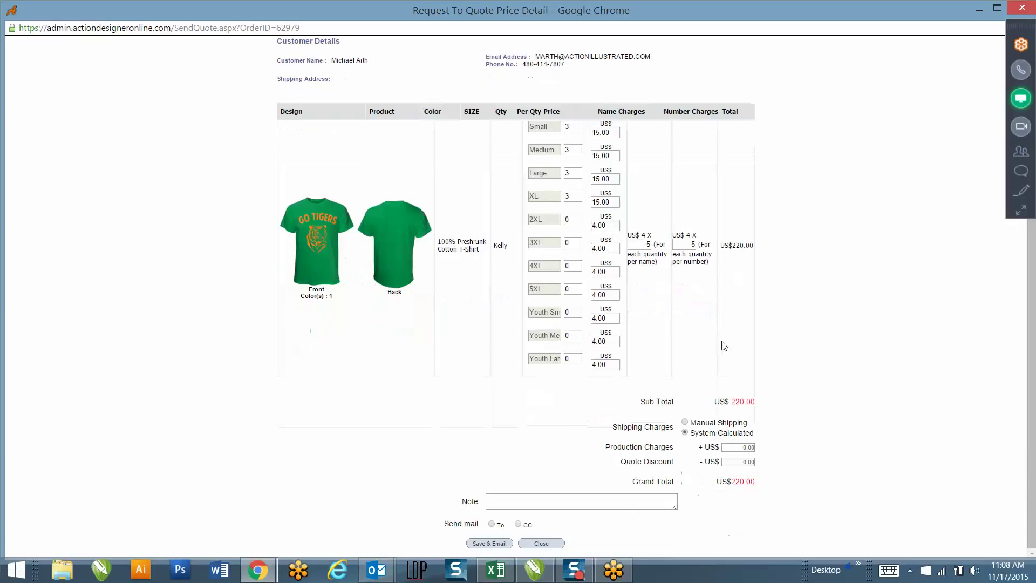
# Apply manual shipping of US$10.00 and production charges of US$10.00, and save and email the quote
pyautogui.click(685, 423)
pyautogui.click(727, 431)
pyautogui.write('10')
pyautogui.press('Tab')
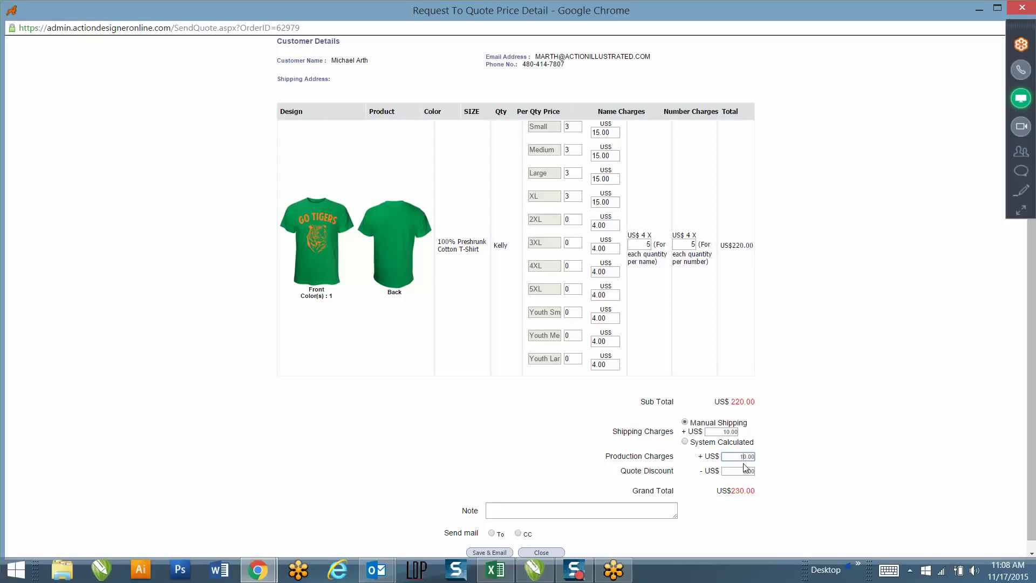
pyautogui.write('10')
pyautogui.scroll(-1, 588, 402)
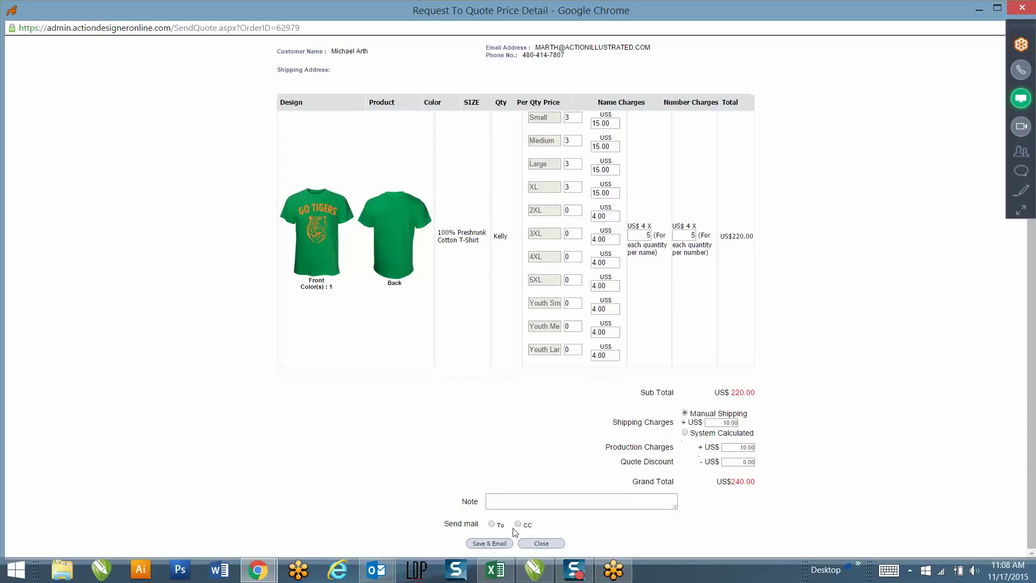
pyautogui.click(489, 543)
pyautogui.click(583, 123)
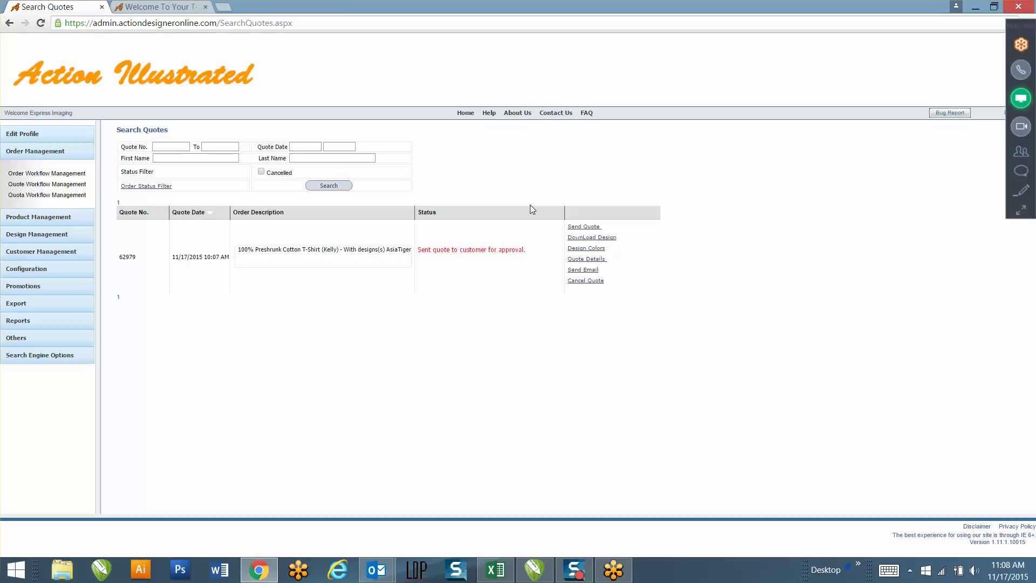
# Return to the storefront's home page and switch to the drop zone requirements document in Word
pyautogui.click(172, 7)
pyautogui.click(299, 90)
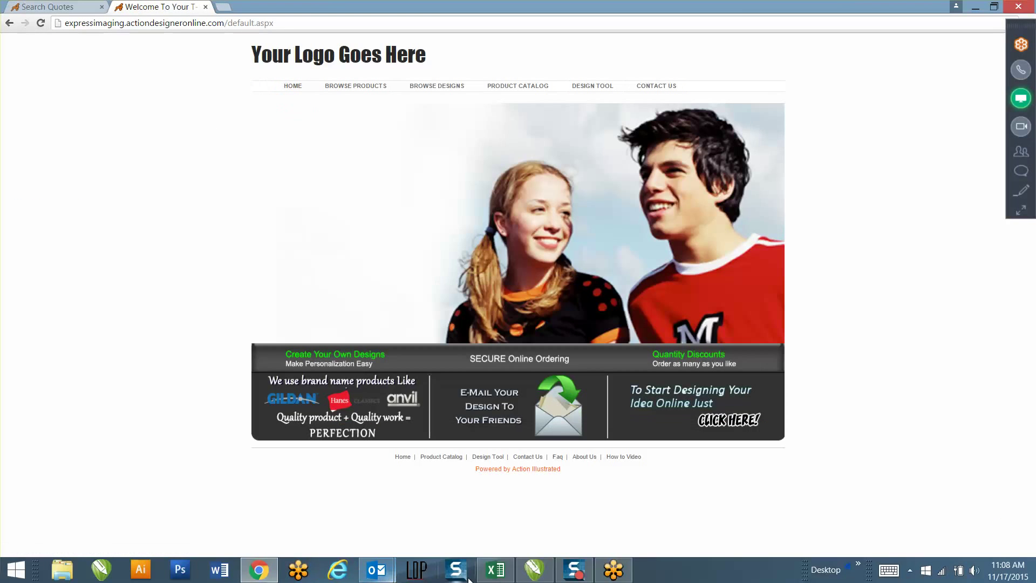
pyautogui.click(218, 573)
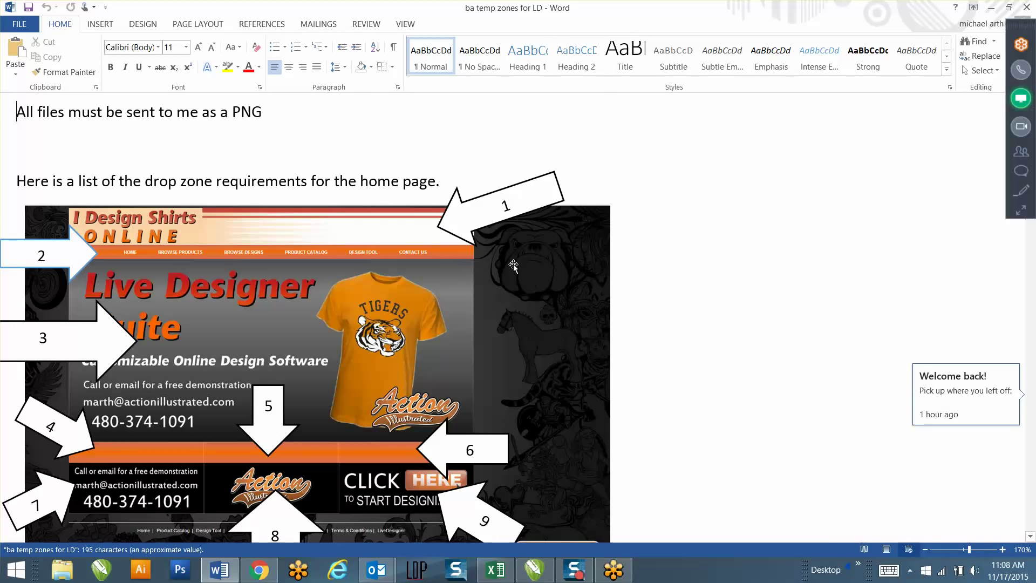
# Examine the drop zone locations and pixel sizes for the home page, design tool and shopping cart
pyautogui.scroll(-3, 704, 286)
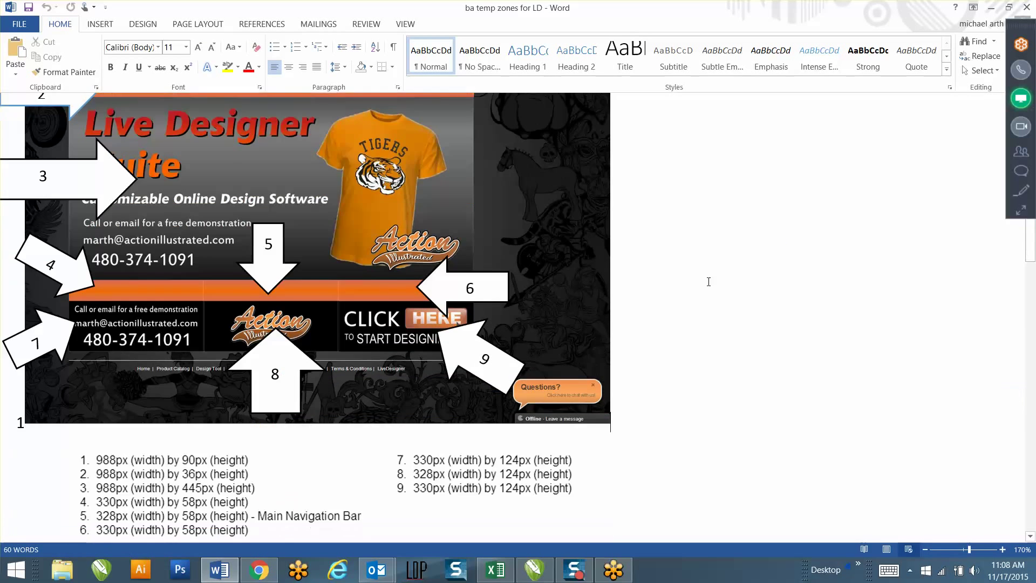
pyautogui.scroll(3, 658, 321)
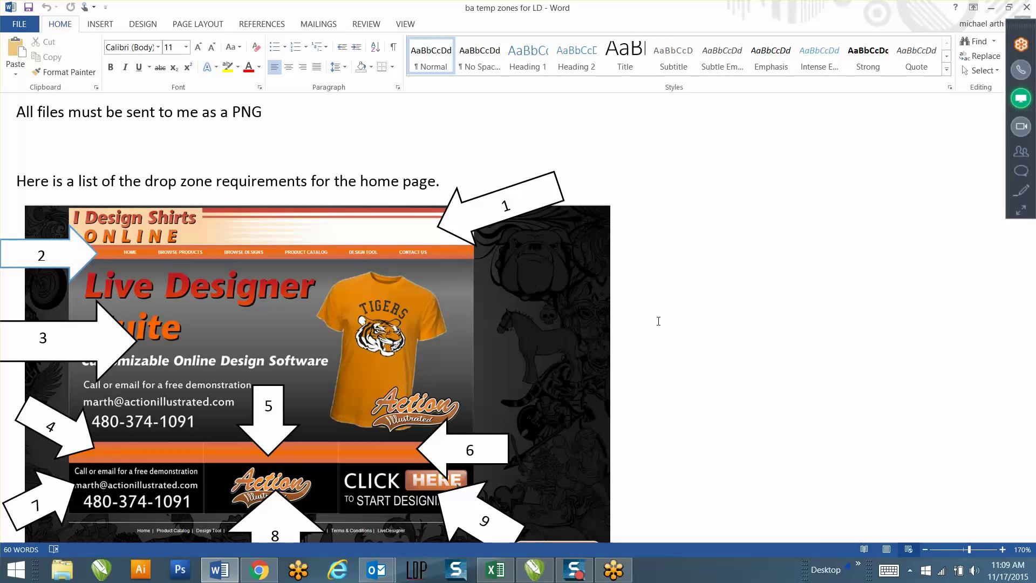
pyautogui.scroll(-3, 658, 321)
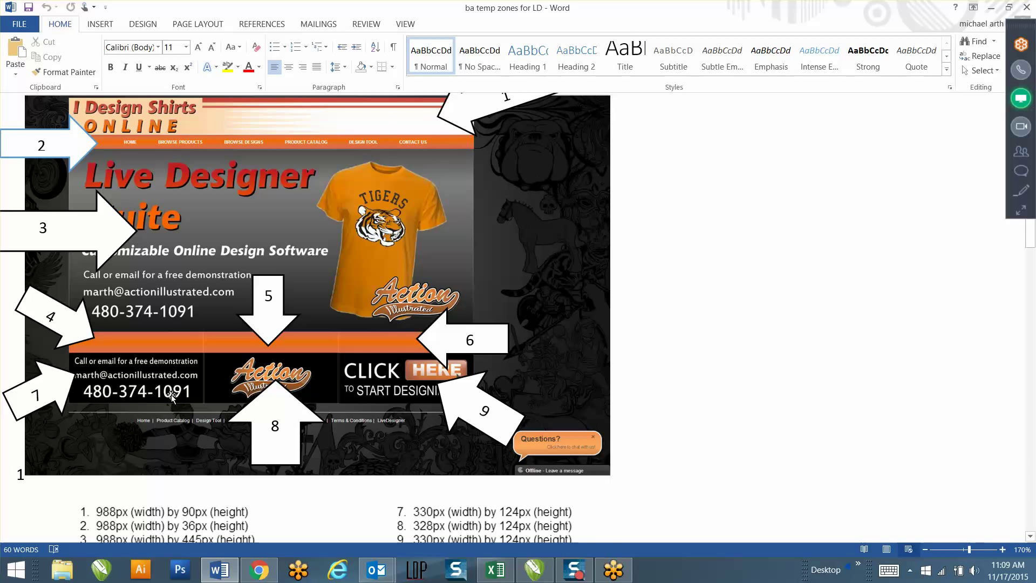
pyautogui.scroll(3, 417, 352)
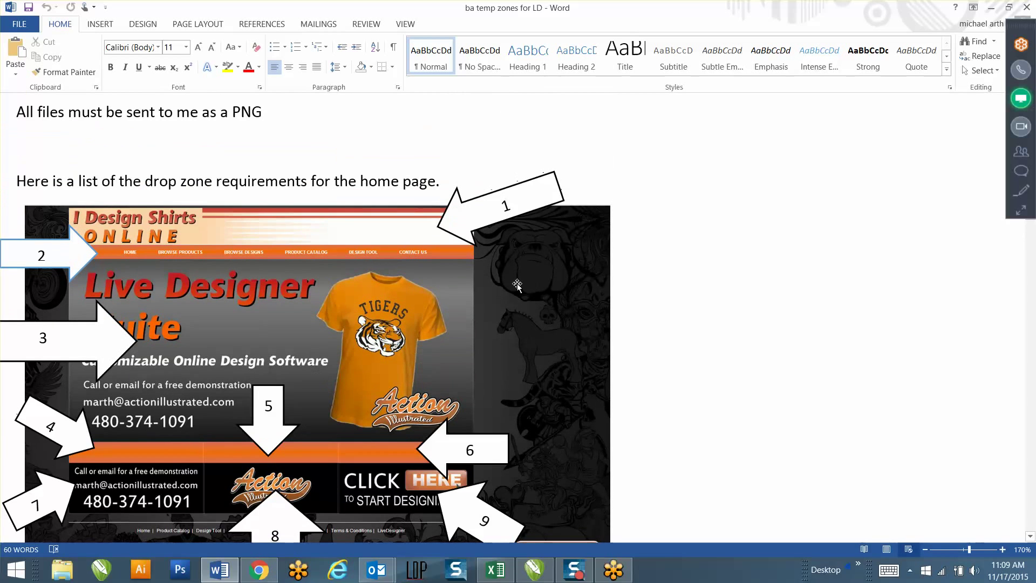
pyautogui.scroll(-1, 537, 280)
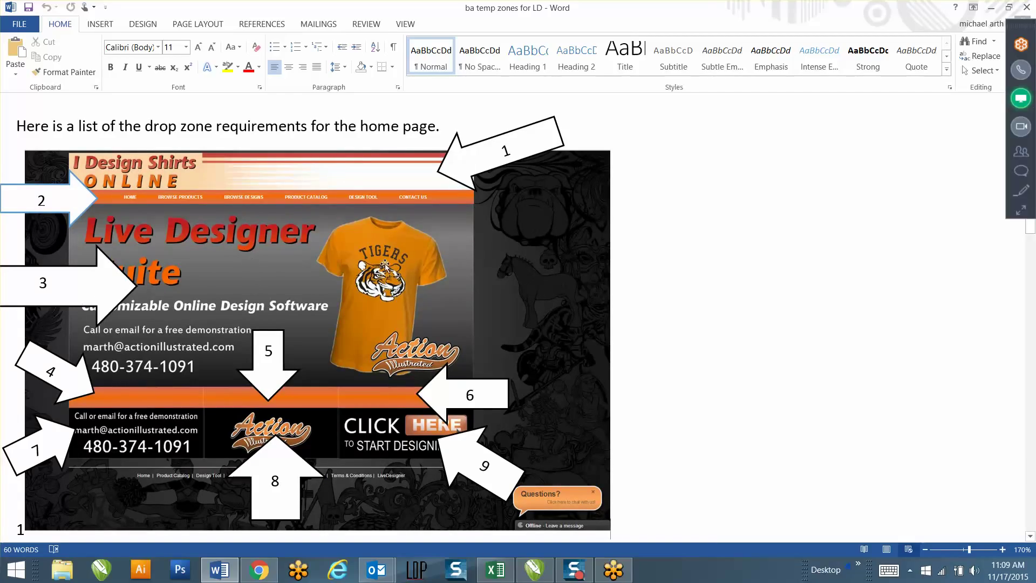
pyautogui.scroll(-3, 280, 324)
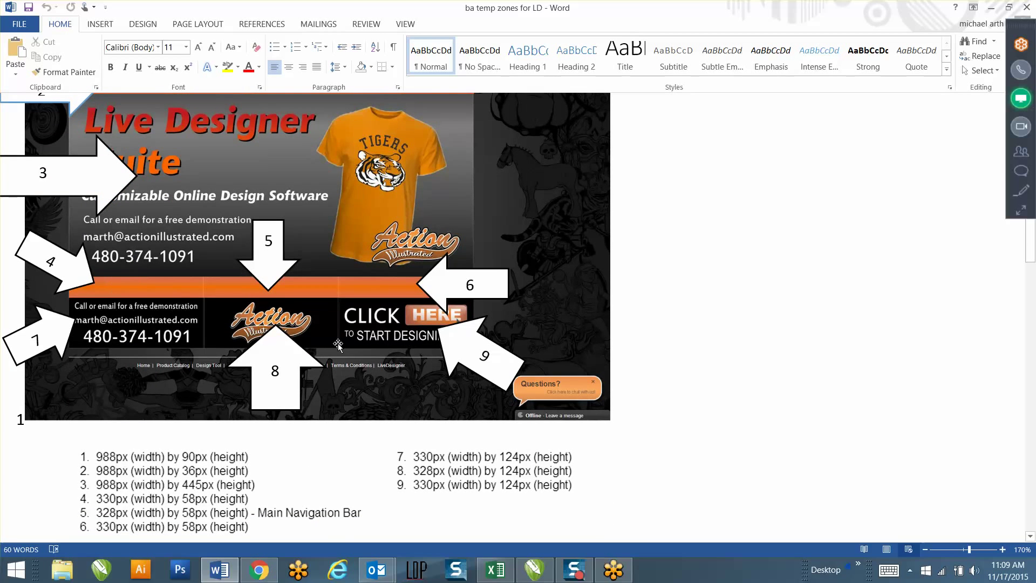
pyautogui.scroll(-10, 351, 331)
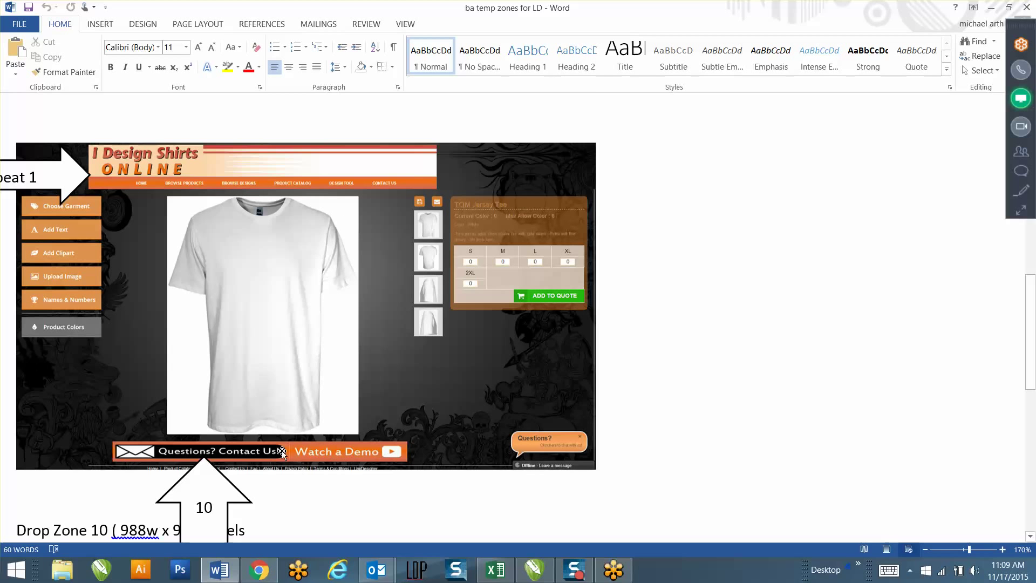
pyautogui.scroll(-6, 381, 414)
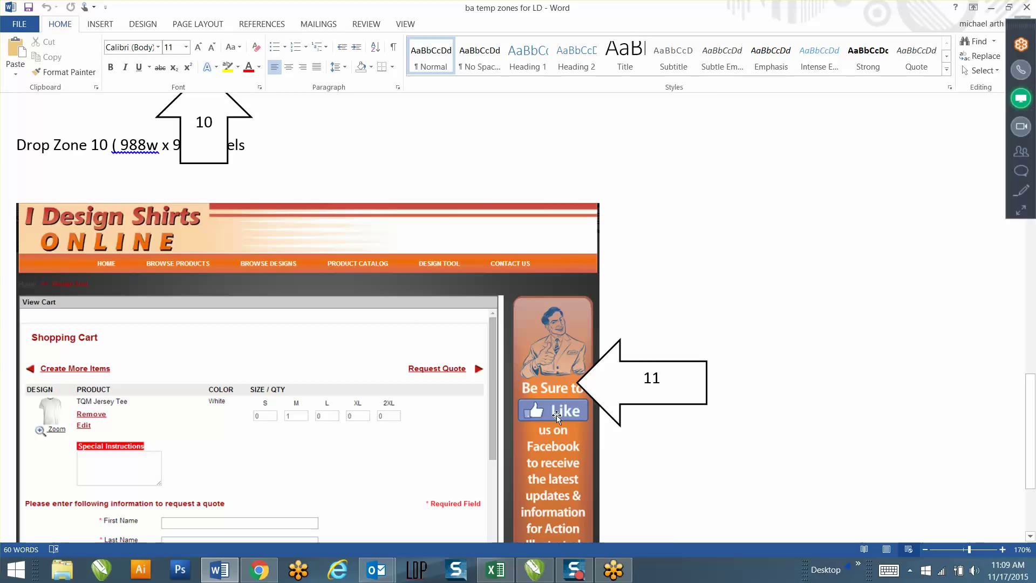
# Switch back to the Chrome browser and load designyourownshirtstn.com in a new tab
pyautogui.hotkey('alt', 'Tab')
pyautogui.hotkey('ctrl', 't')
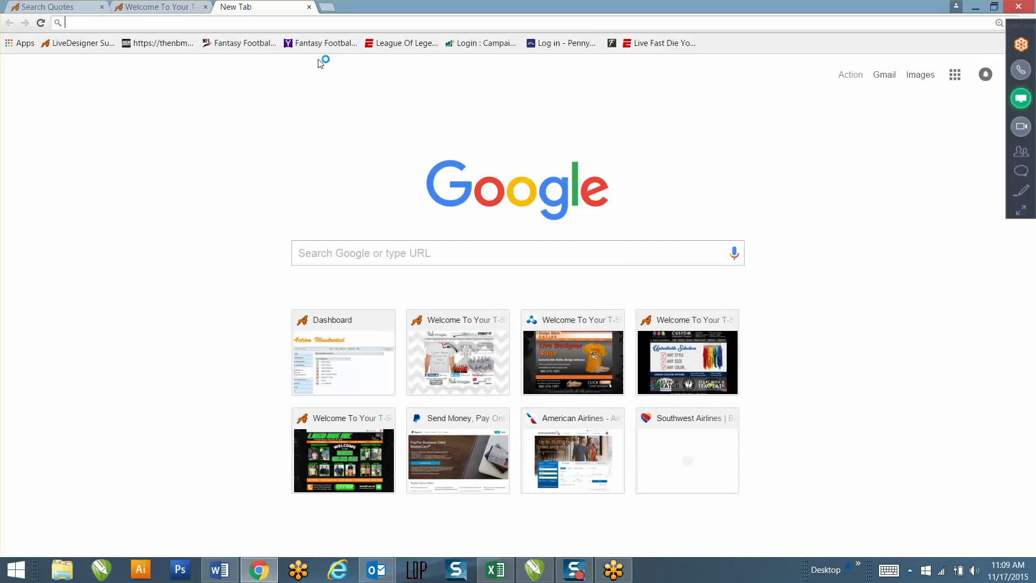
pyautogui.write('des')
pyautogui.press('Return')
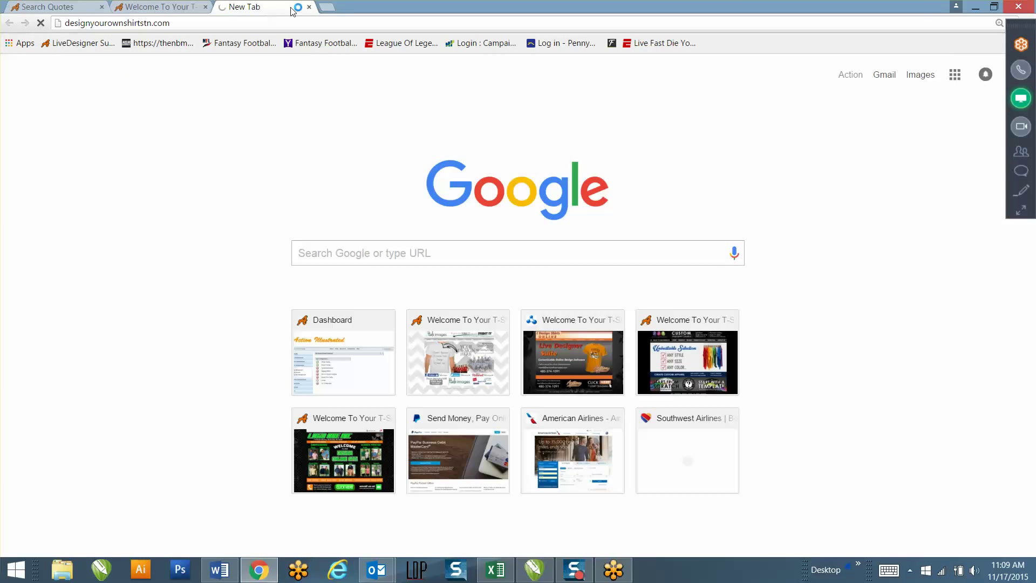
# Open another new tab and start entering a web address
pyautogui.click(325, 7)
pyautogui.write('c')
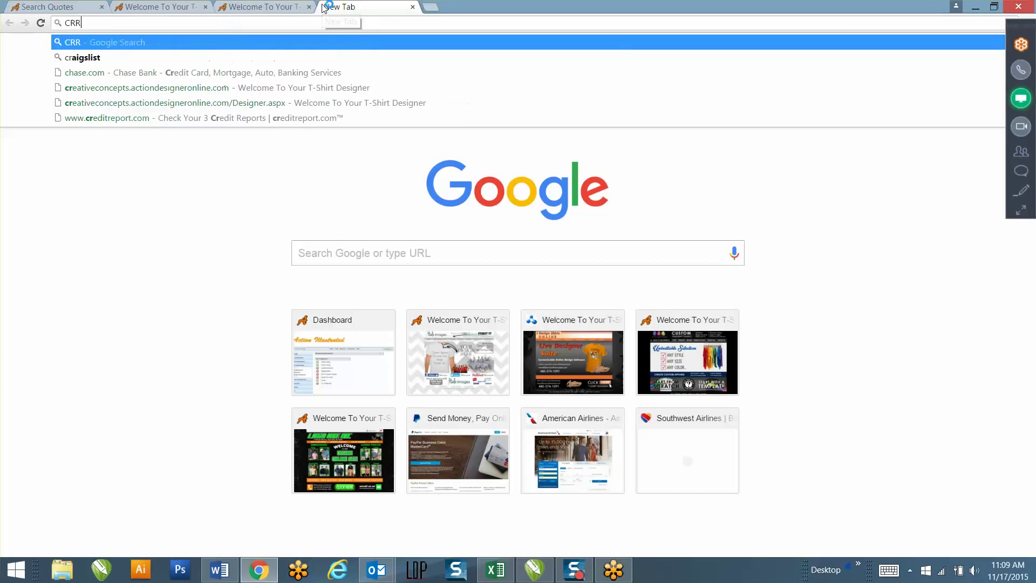